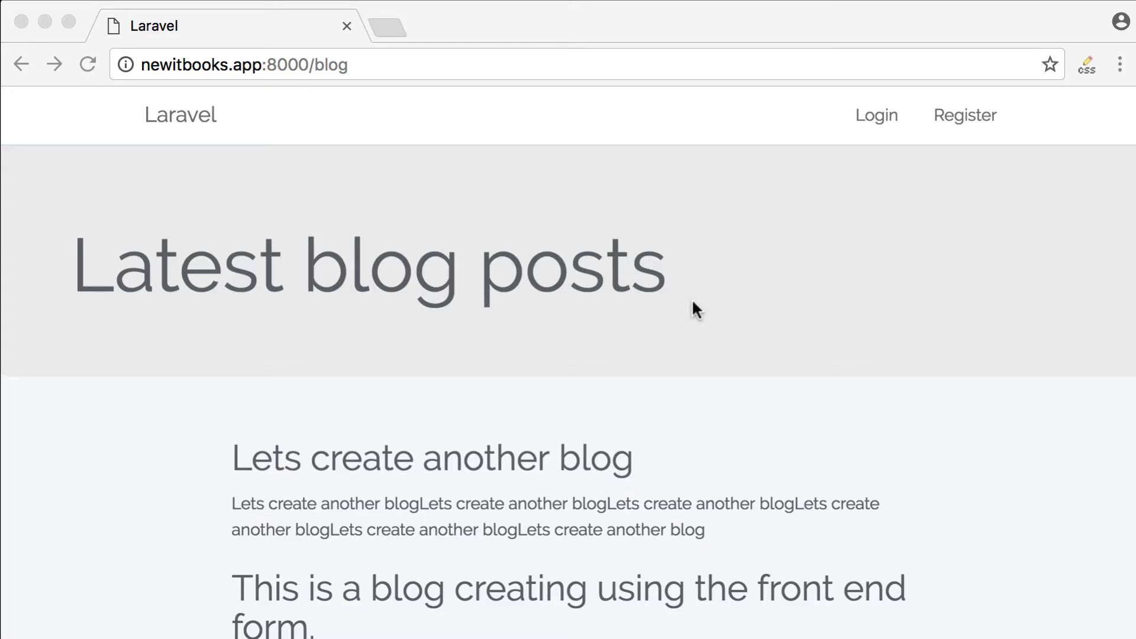
# Check the first post title in the browser and copy the {{ $blog->title }} expression.
pyautogui.moveTo(635, 457); pyautogui.dragTo(230, 457)
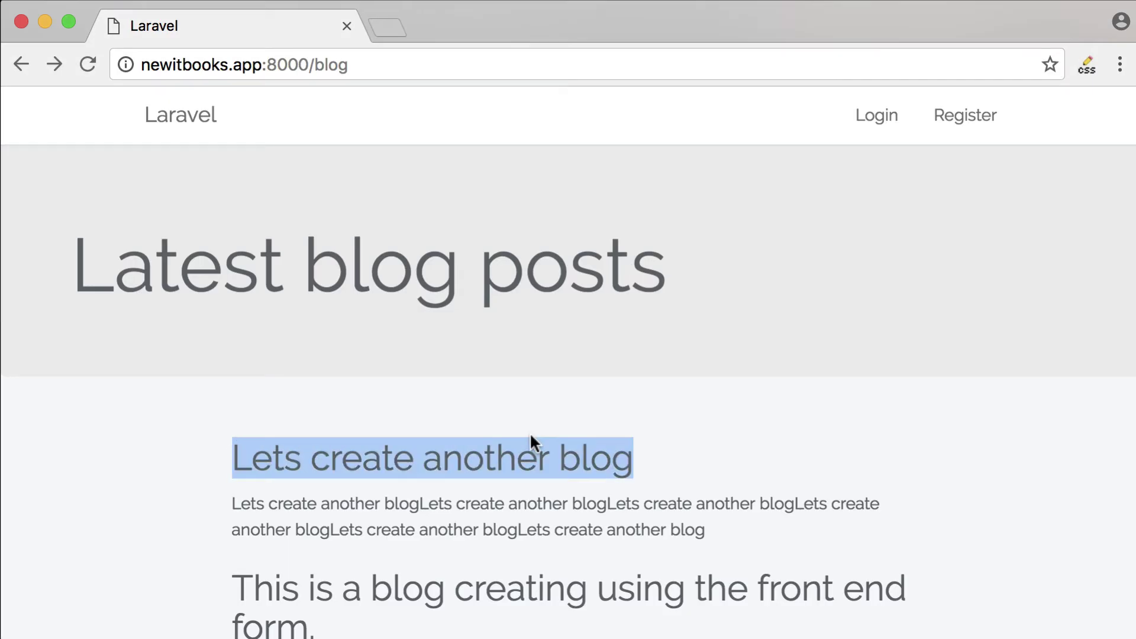
pyautogui.click(568, 457)
pyautogui.scroll(-2, 637, 445)
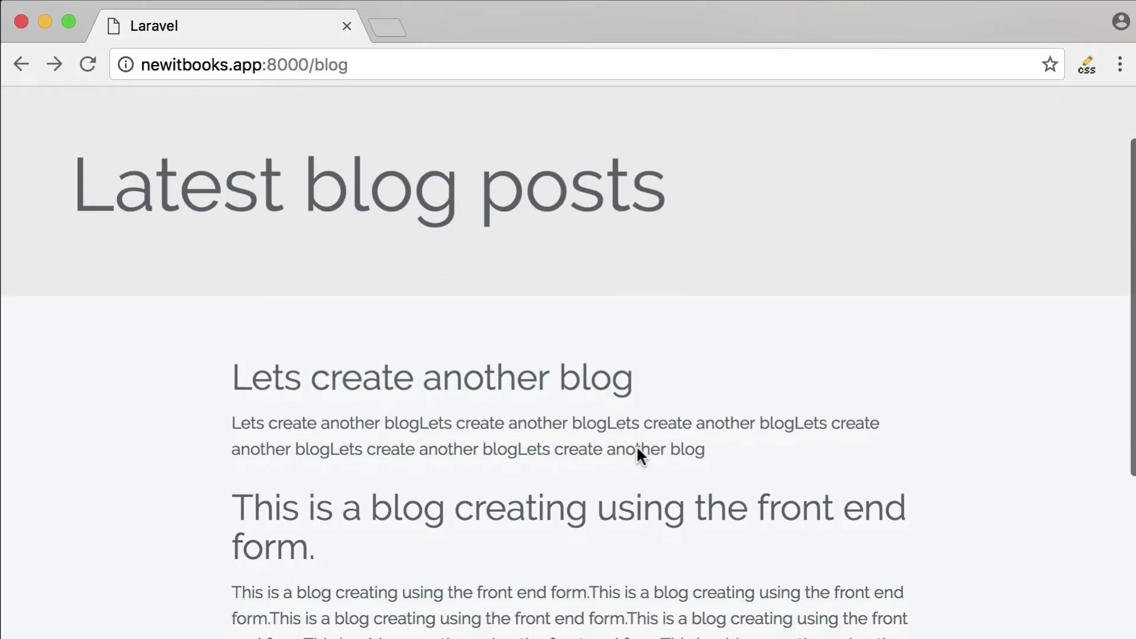
pyautogui.press('super+Tab')
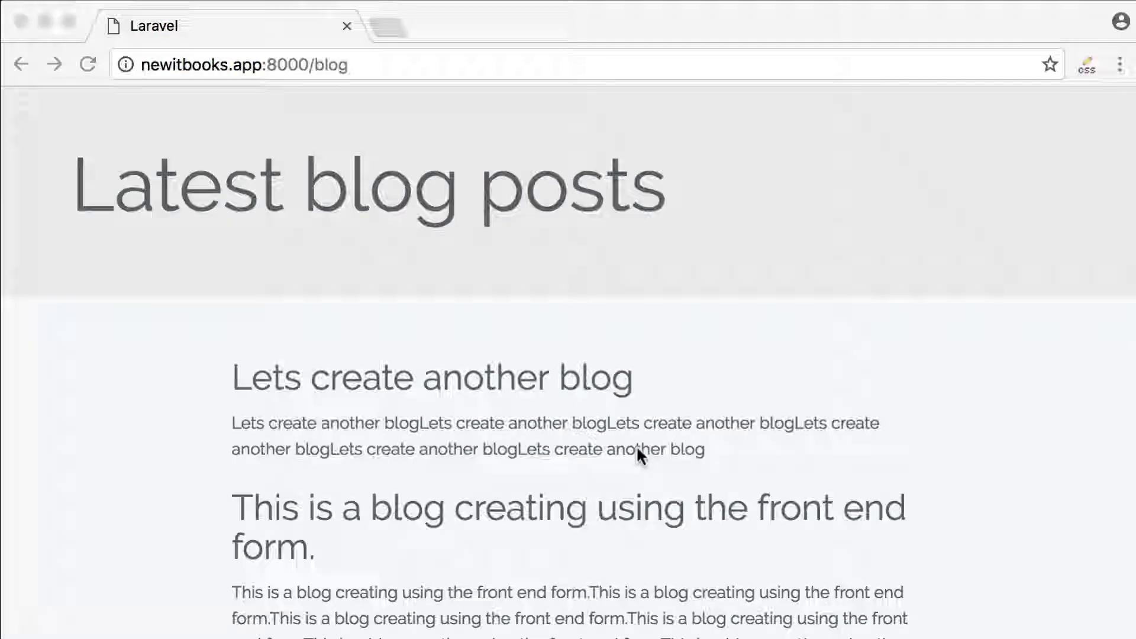
pyautogui.press('super+Tab')
pyautogui.hotkey('shift', 'Left')
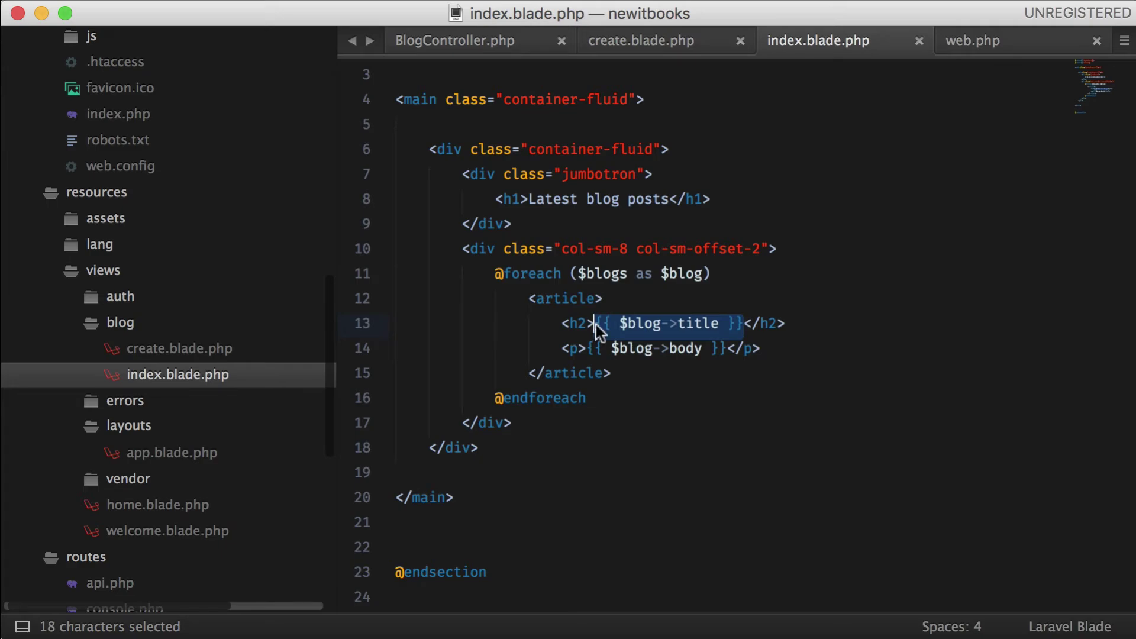
pyautogui.press('super+c')
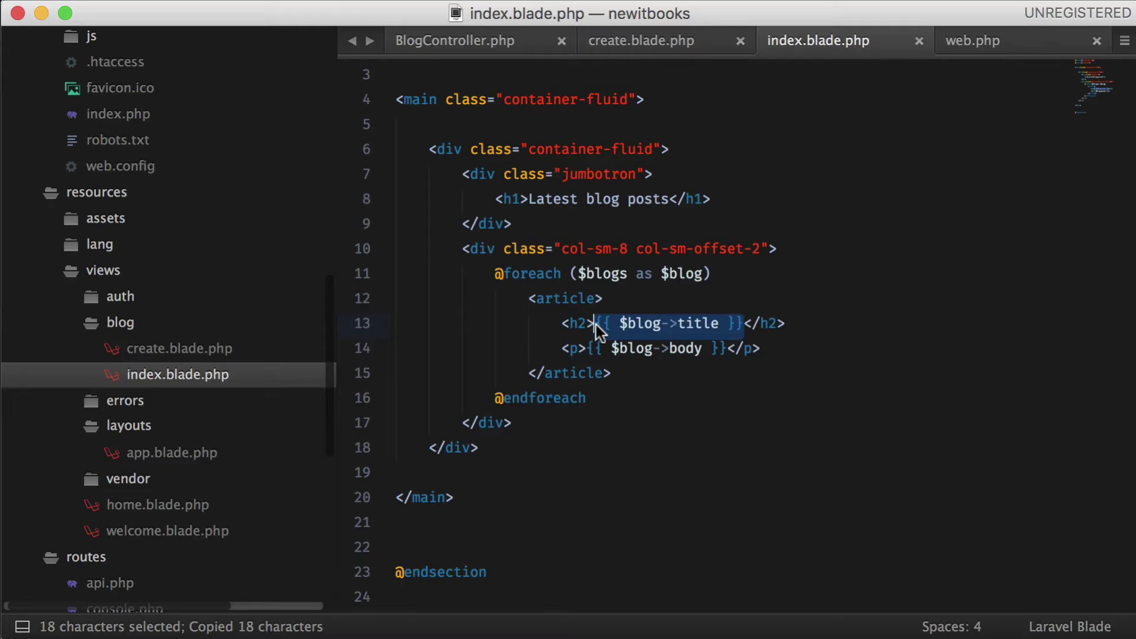
pyautogui.write('a')
# Wrap the title in an <a href> link snippet with a # address.
pyautogui.press('Tab')
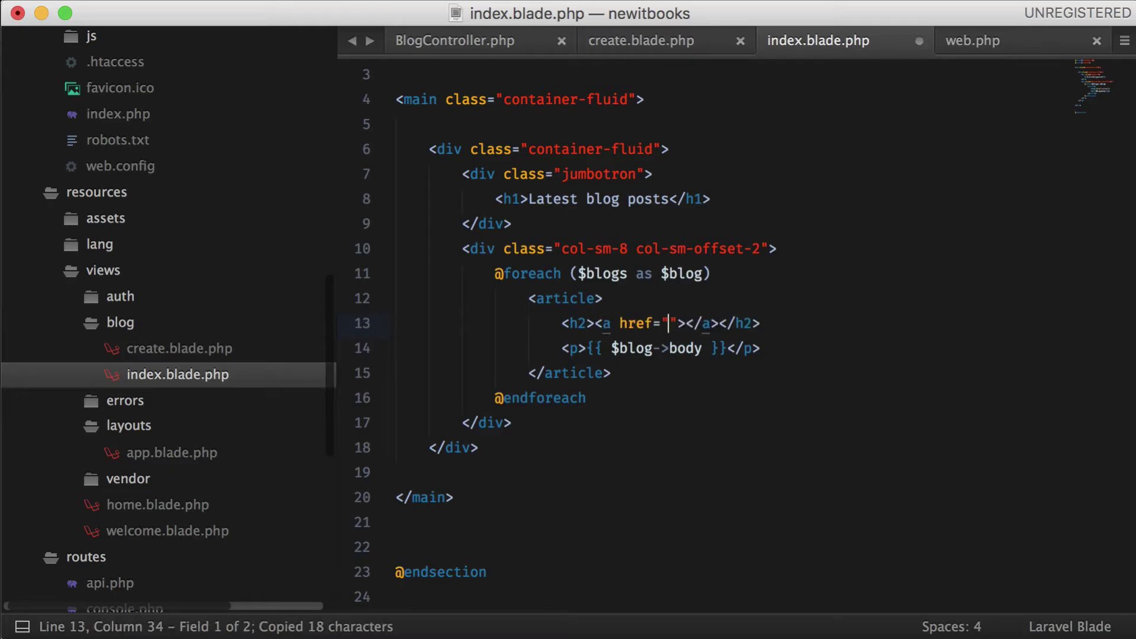
pyautogui.press('Tab')
pyautogui.write('<')
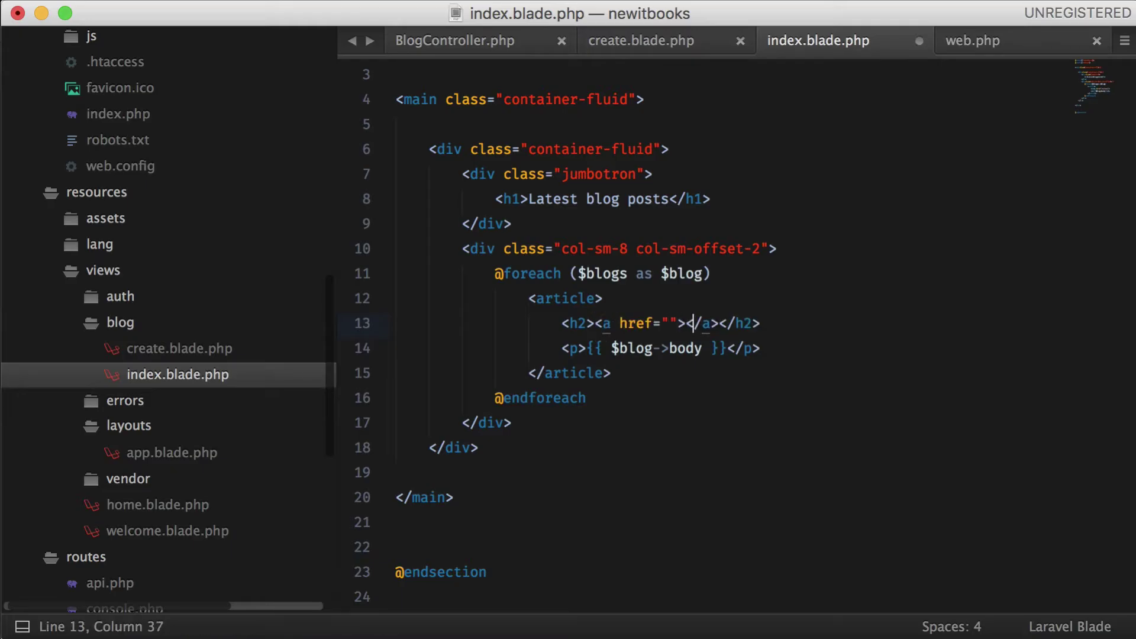
pyautogui.press('super+v')
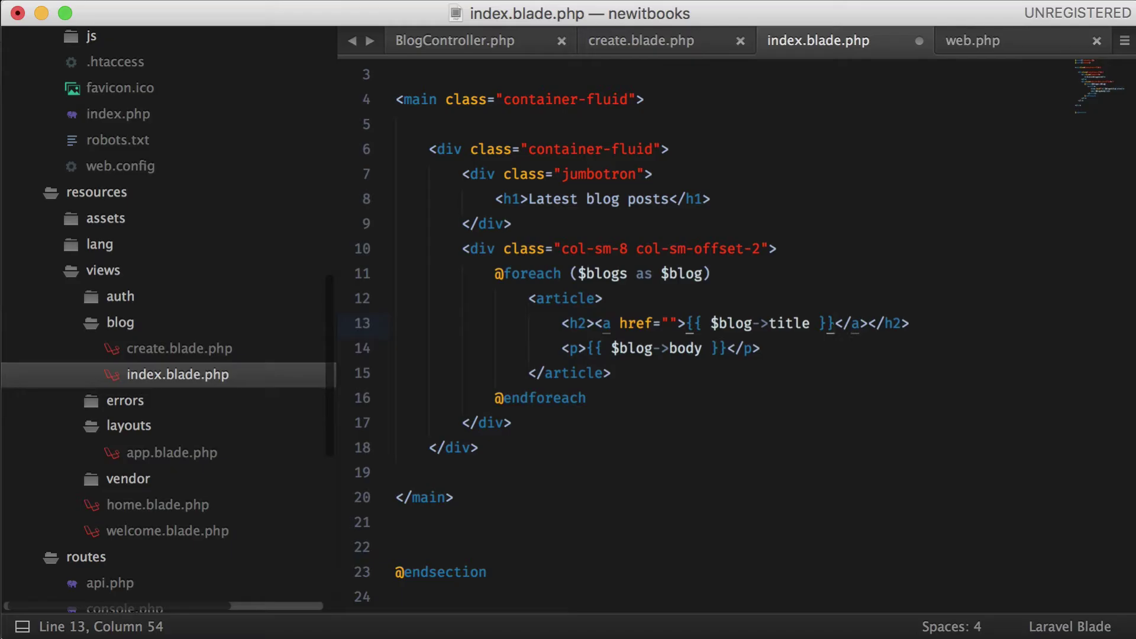
pyautogui.click(668, 324)
pyautogui.write('#')
# Save the index view and reload the blog listing to see the linked titles.
pyautogui.press('super+s')
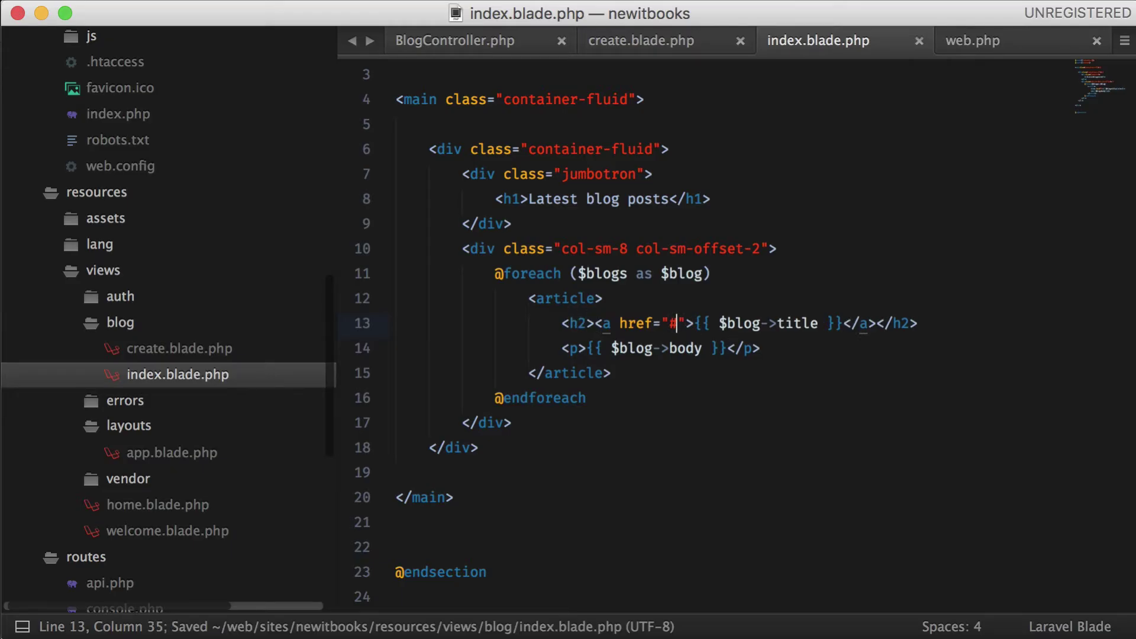
pyautogui.press('super+Tab')
pyautogui.press('super+r')
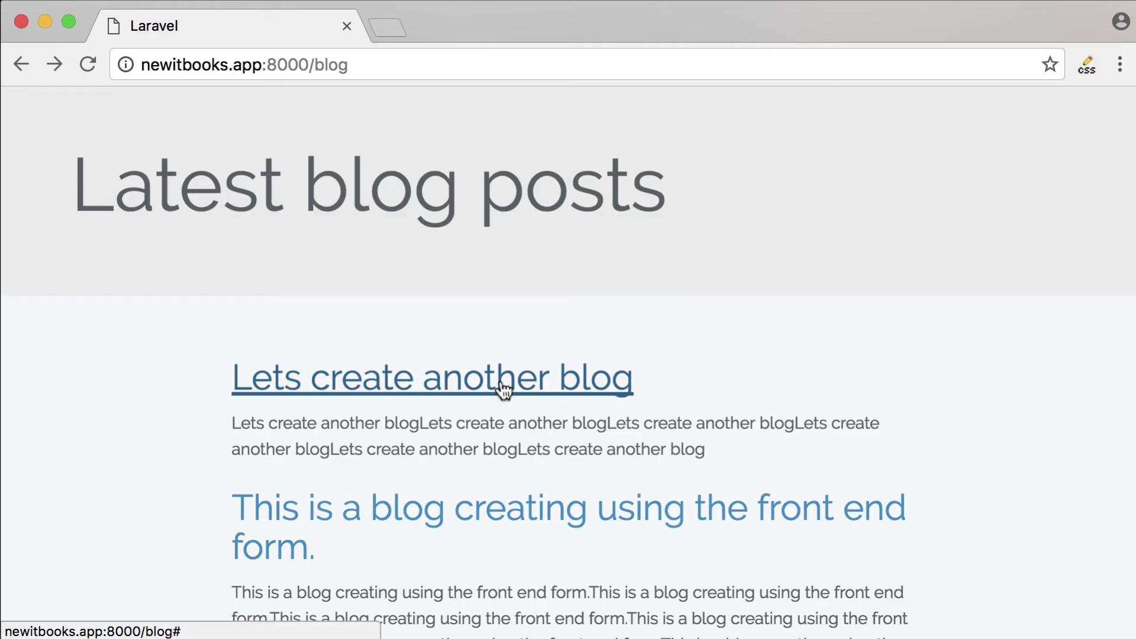
pyautogui.press('super+Tab')
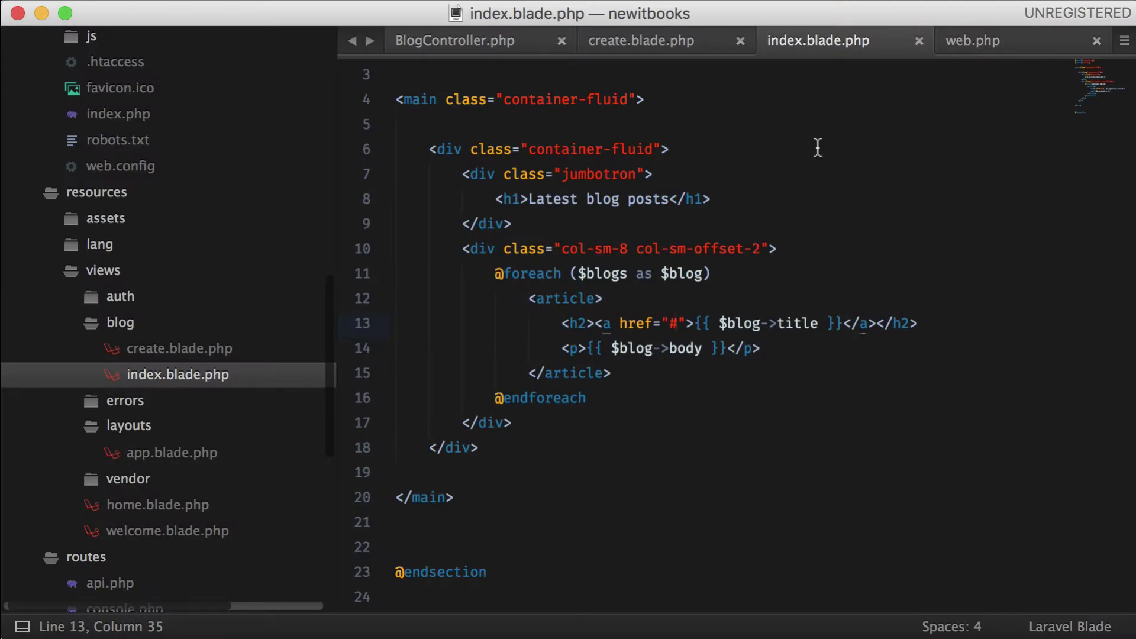
# Duplicate the blog store route line in web.php.
pyautogui.click(977, 46)
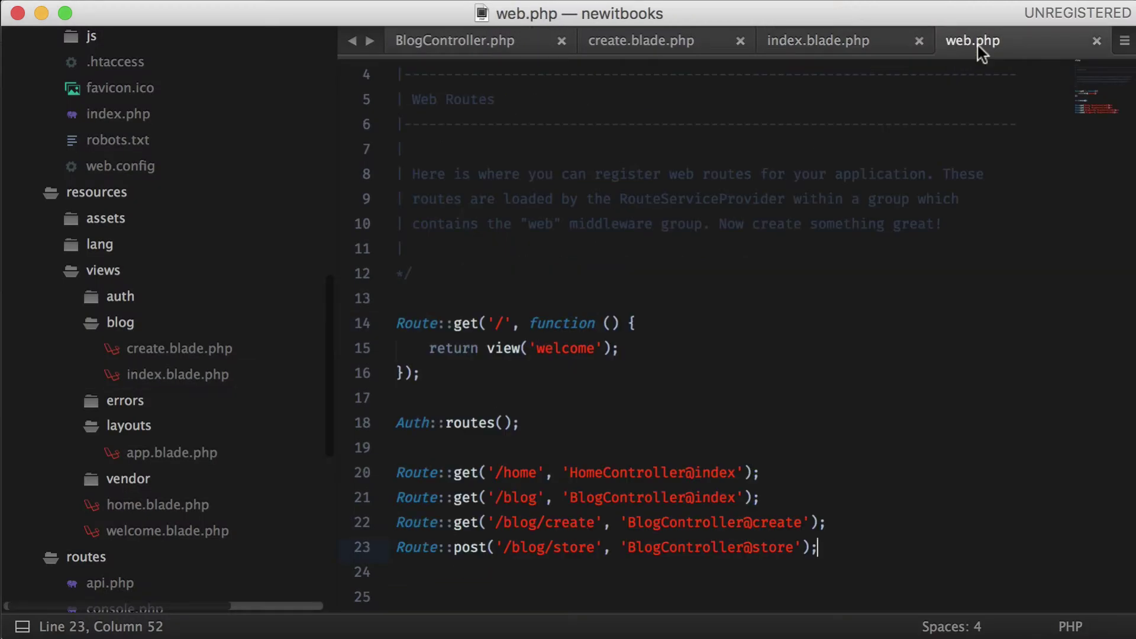
pyautogui.moveTo(824, 549); pyautogui.dragTo(352, 556)
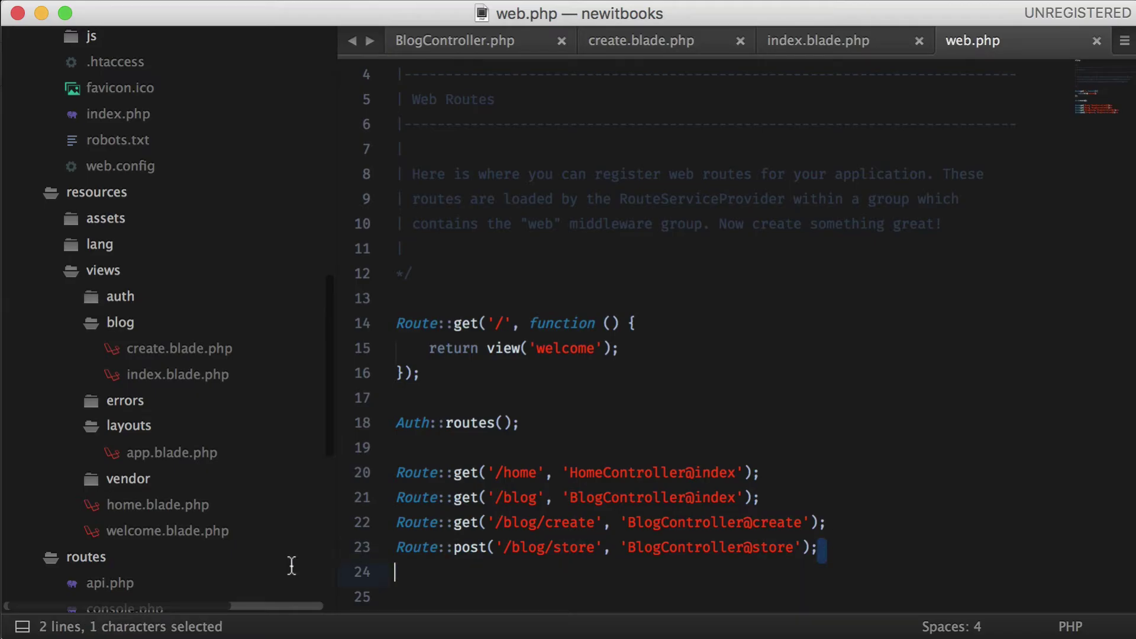
pyautogui.press('super+c')
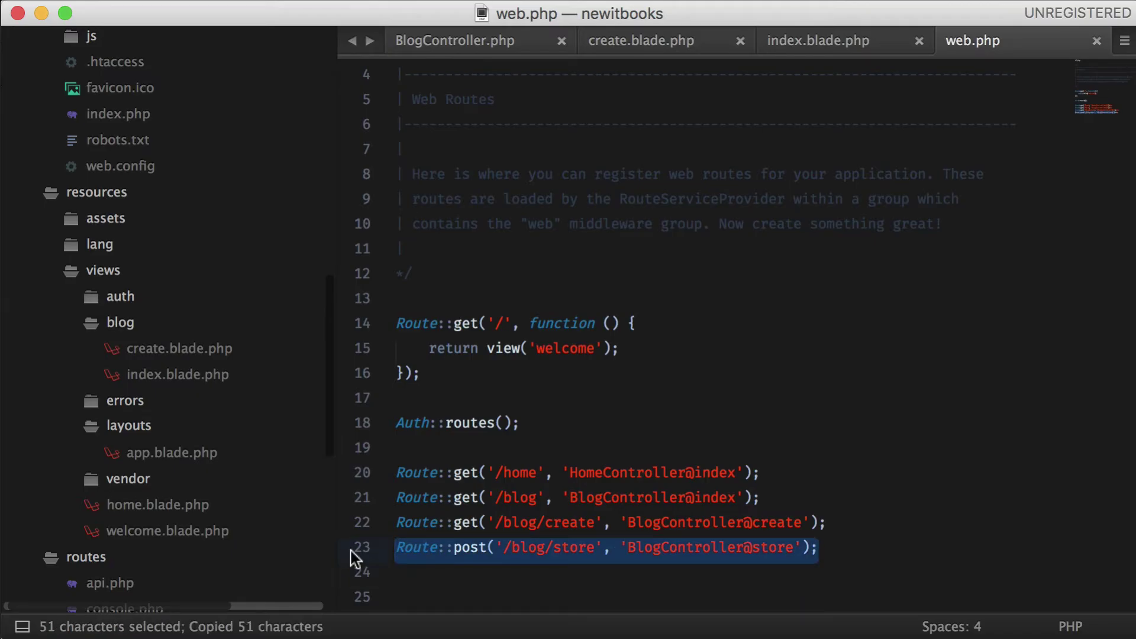
pyautogui.press('Right')
pyautogui.press('Return')
pyautogui.press('super+v')
# Turn the copy into a get route for /blog/{id} with the show action, and save.
pyautogui.click(471, 573)
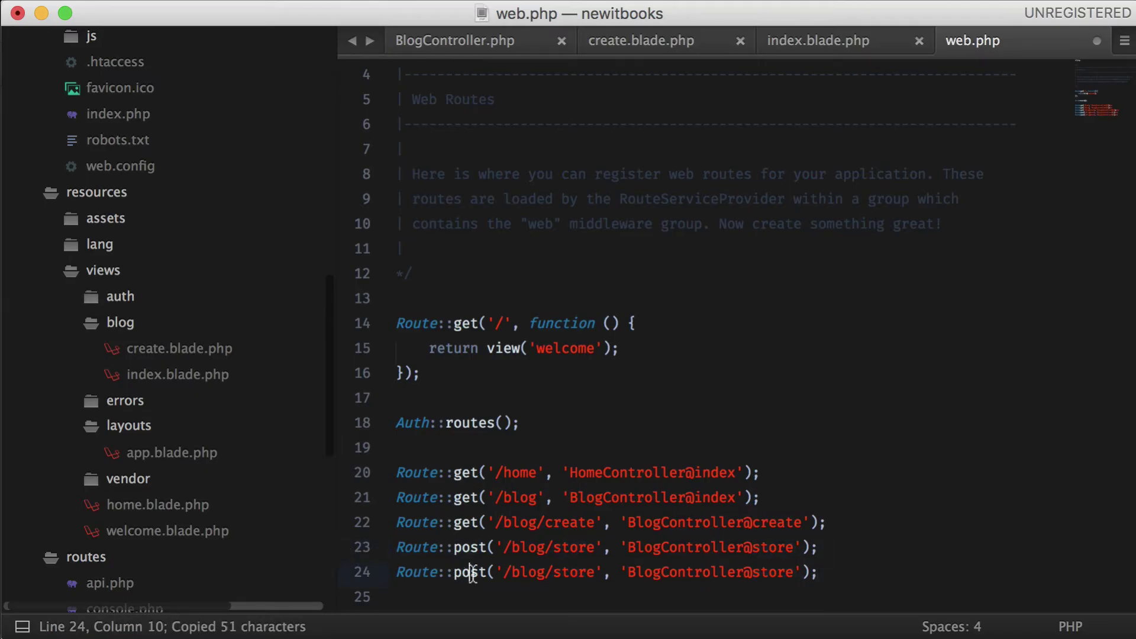
pyautogui.doubleClick(472, 572)
pyautogui.write('get')
pyautogui.click(568, 573)
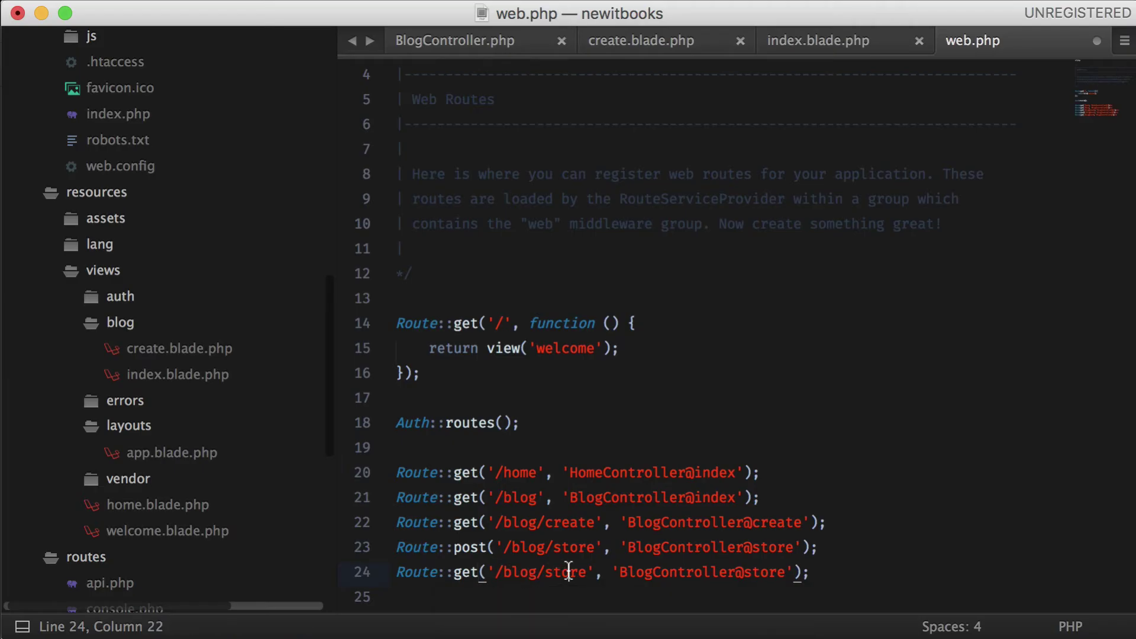
pyautogui.doubleClick(568, 573)
pyautogui.press('BackSpace')
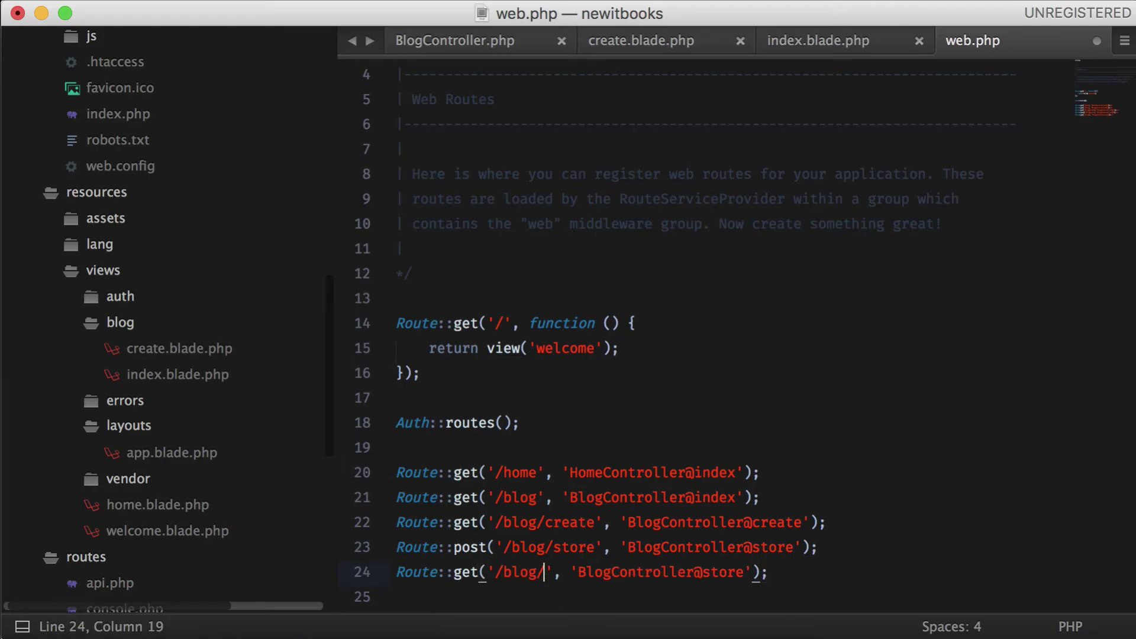
pyautogui.write('{}')
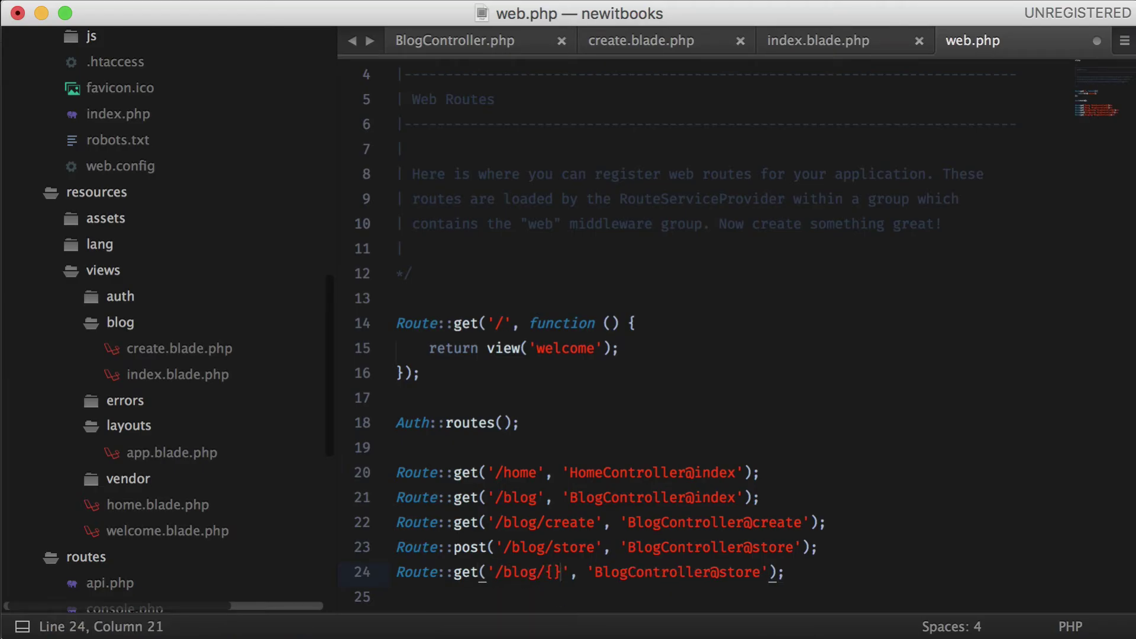
pyautogui.press('Left')
pyautogui.write('id')
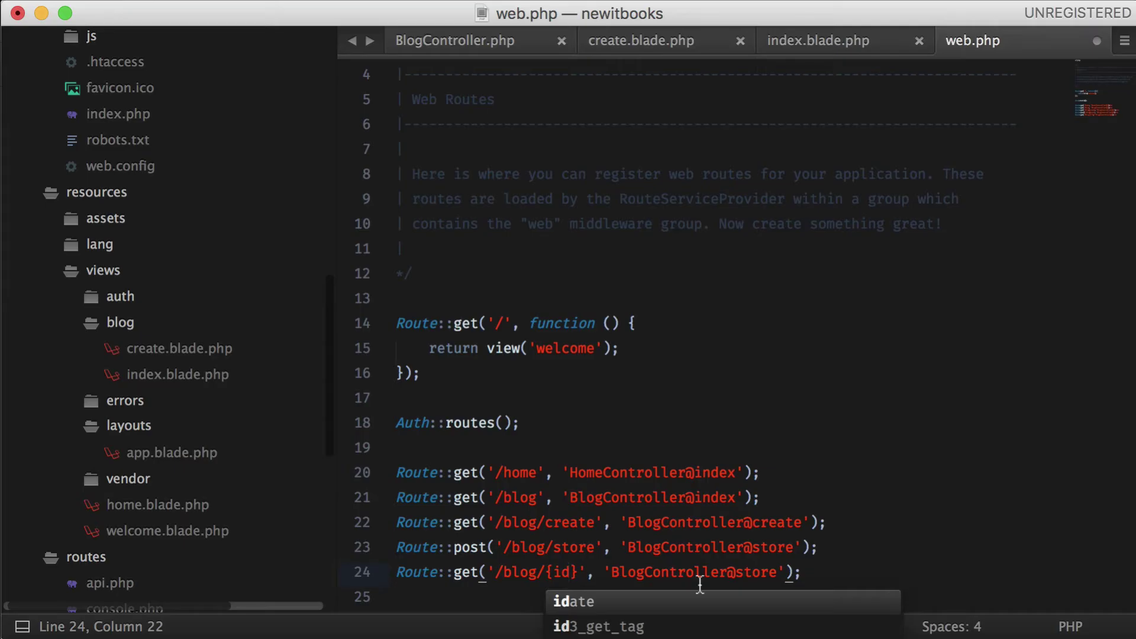
pyautogui.doubleClick(760, 573)
pyautogui.write('show')
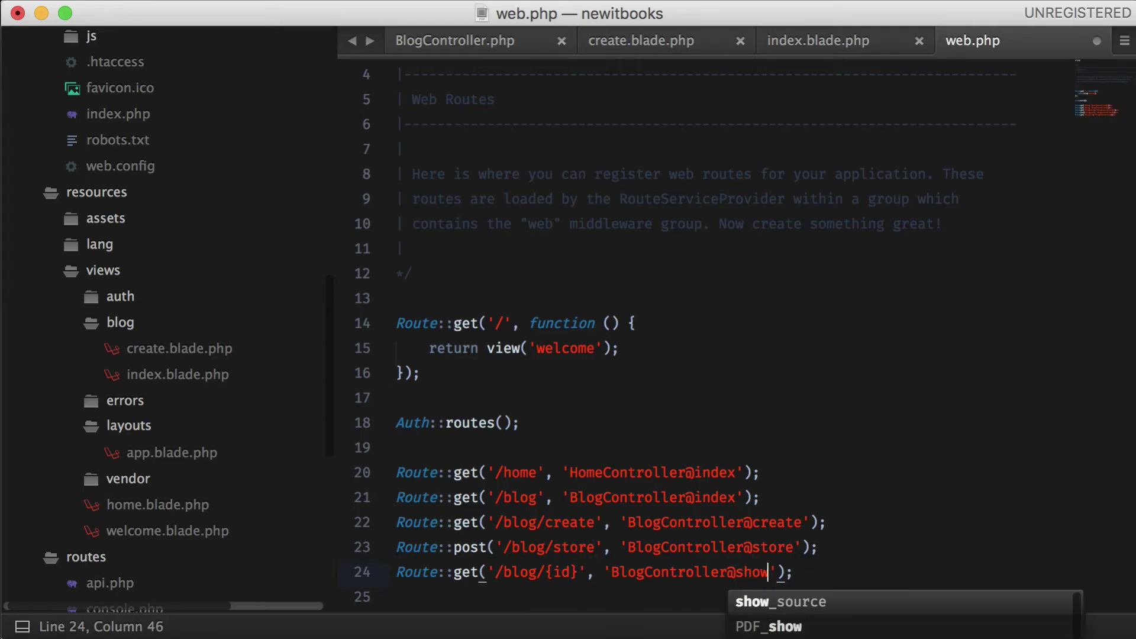
pyautogui.hotkey('ctrl', 's')
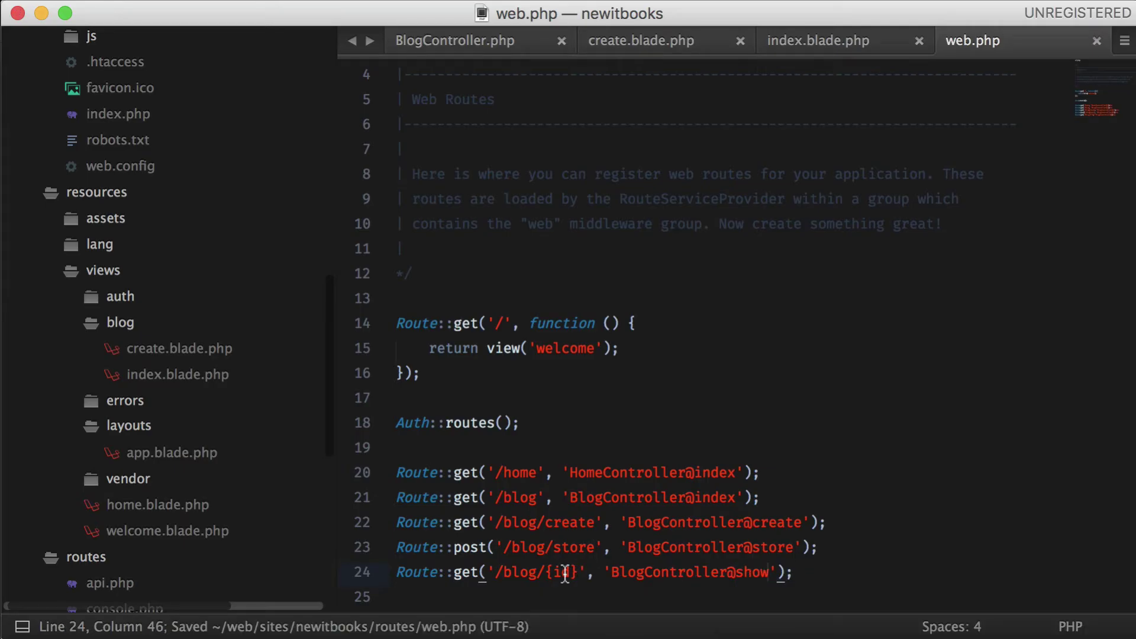
# Check the blogs table in the database viewer and save the routes file again.
pyautogui.doubleClick(566, 574)
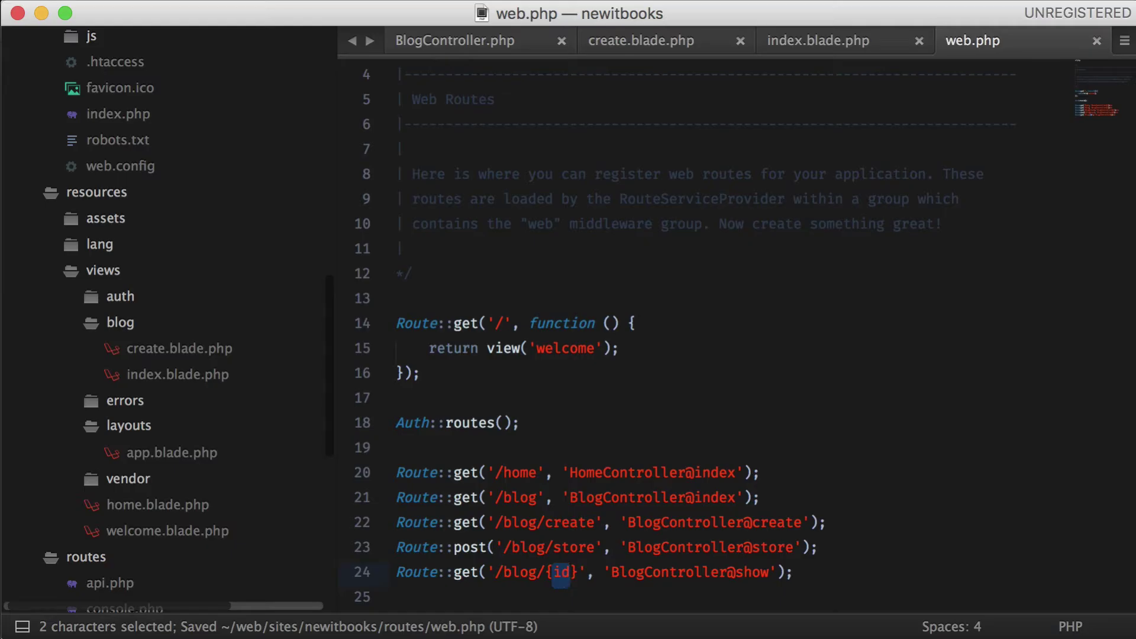
pyautogui.press('super+Tab')
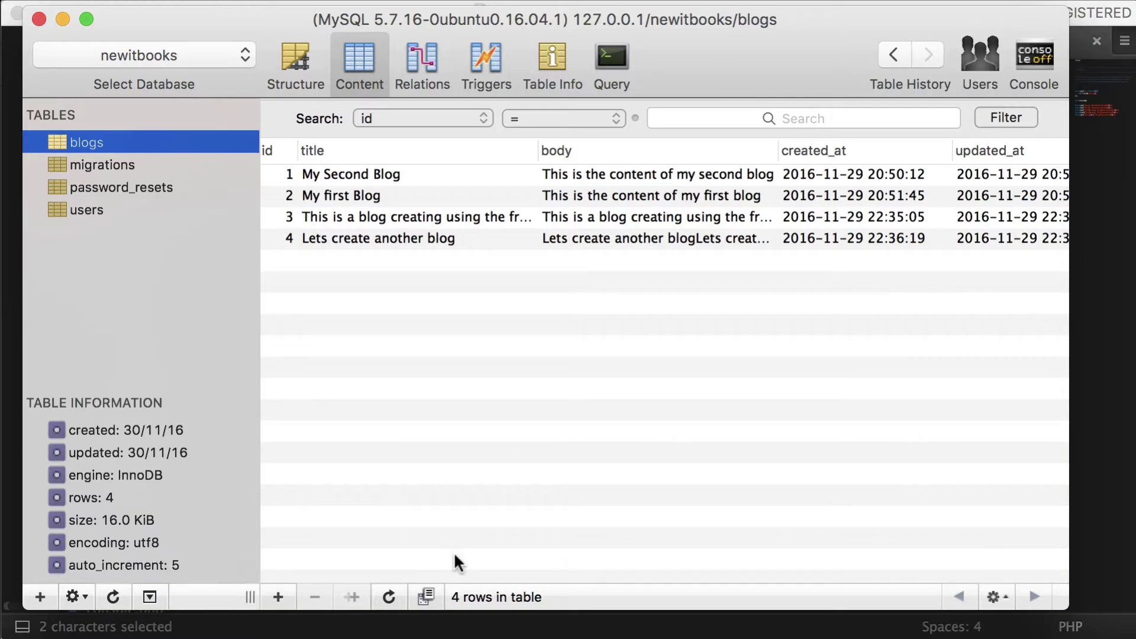
pyautogui.press('super+Tab')
pyautogui.click(660, 524)
pyautogui.press('super+s')
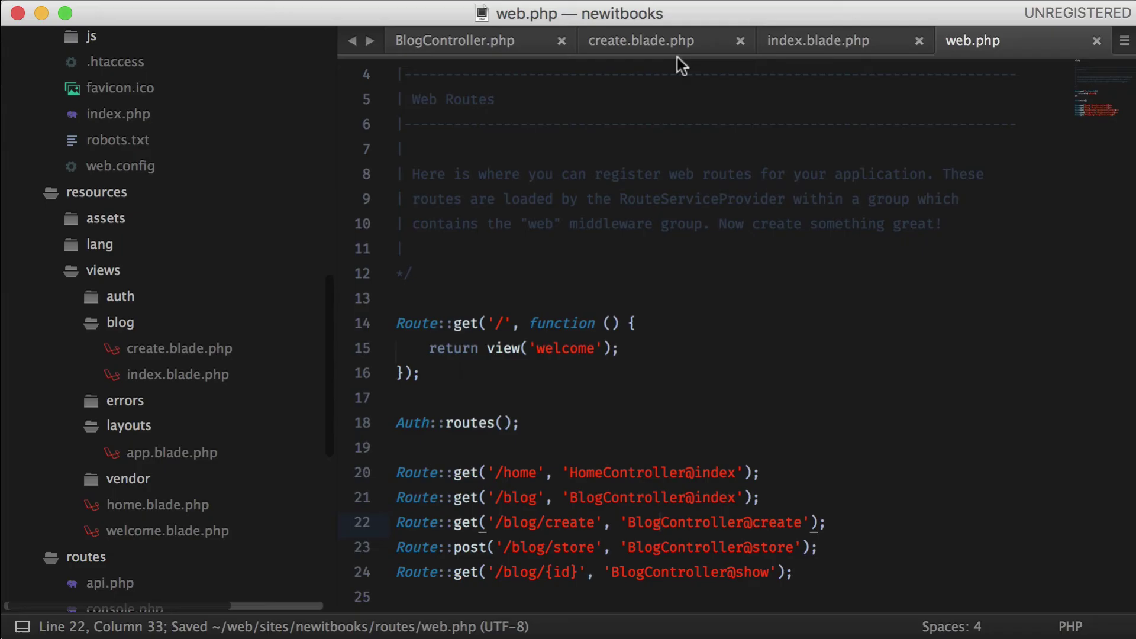
# Add a show($id) method after the store method in BlogController.
pyautogui.click(472, 47)
pyautogui.click(449, 404)
pyautogui.press('Return')
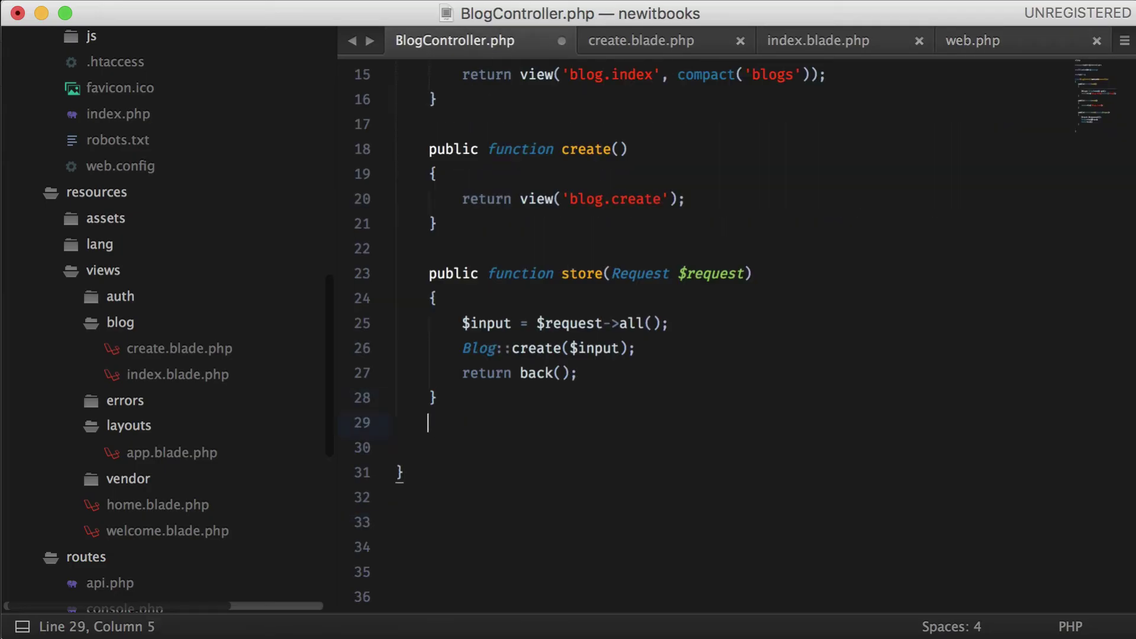
pyautogui.press('Return')
pyautogui.write('public')
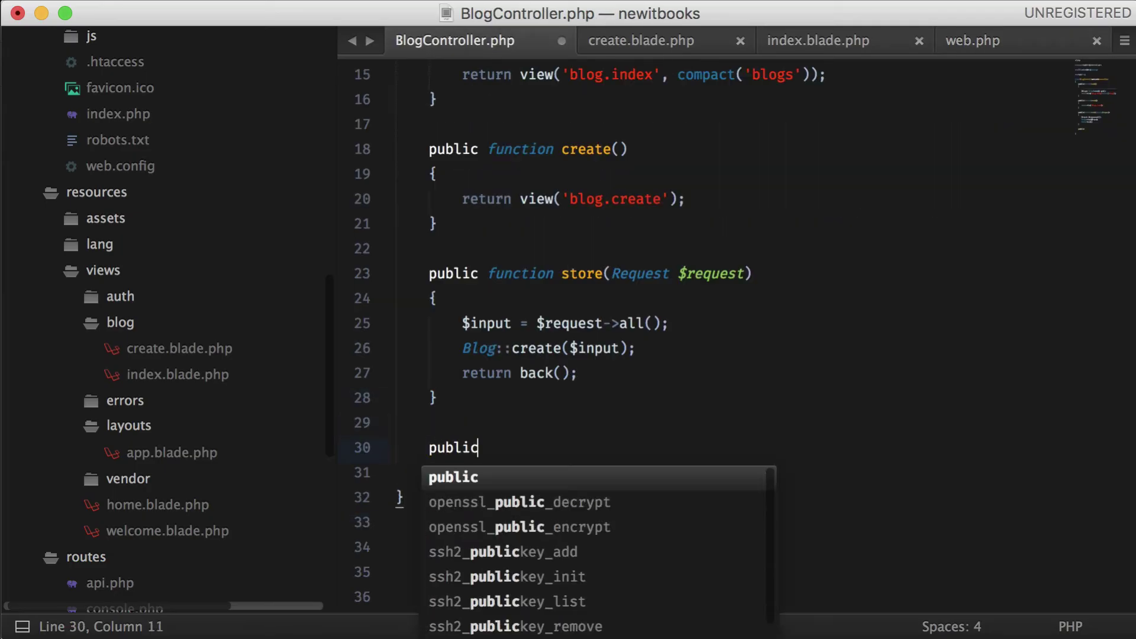
pyautogui.write(' function sh')
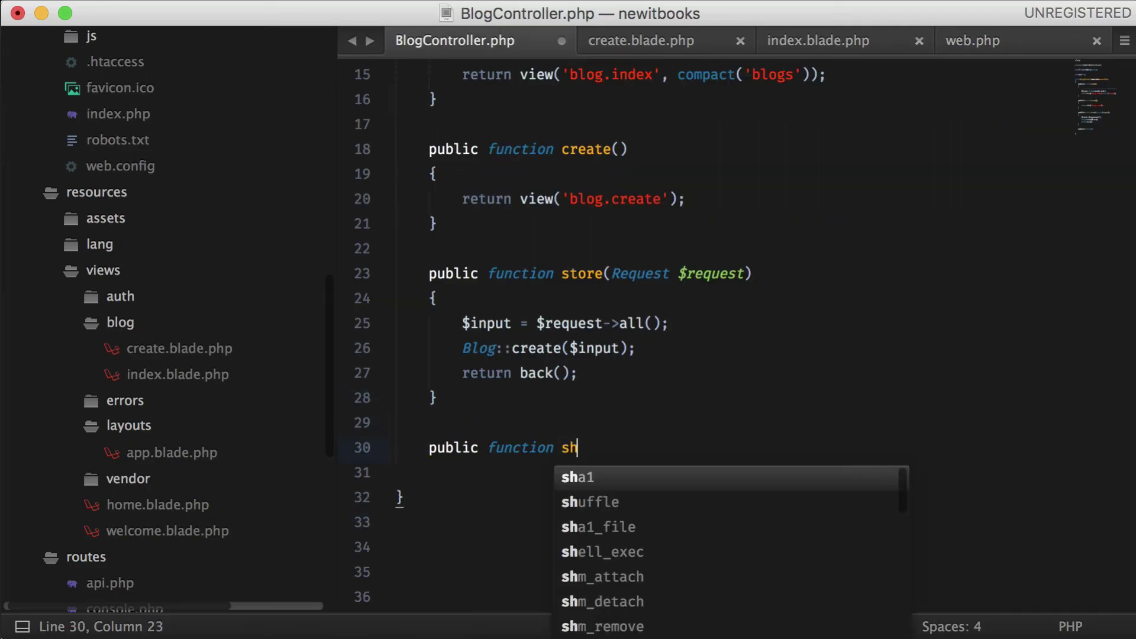
pyautogui.write('ow')
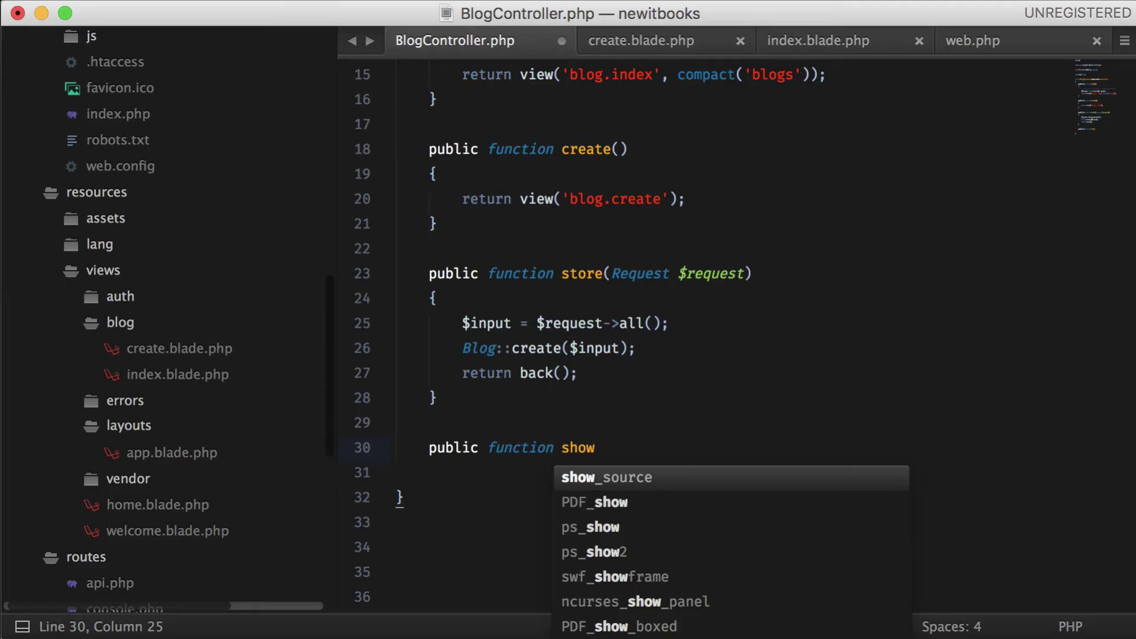
pyautogui.write('($id')
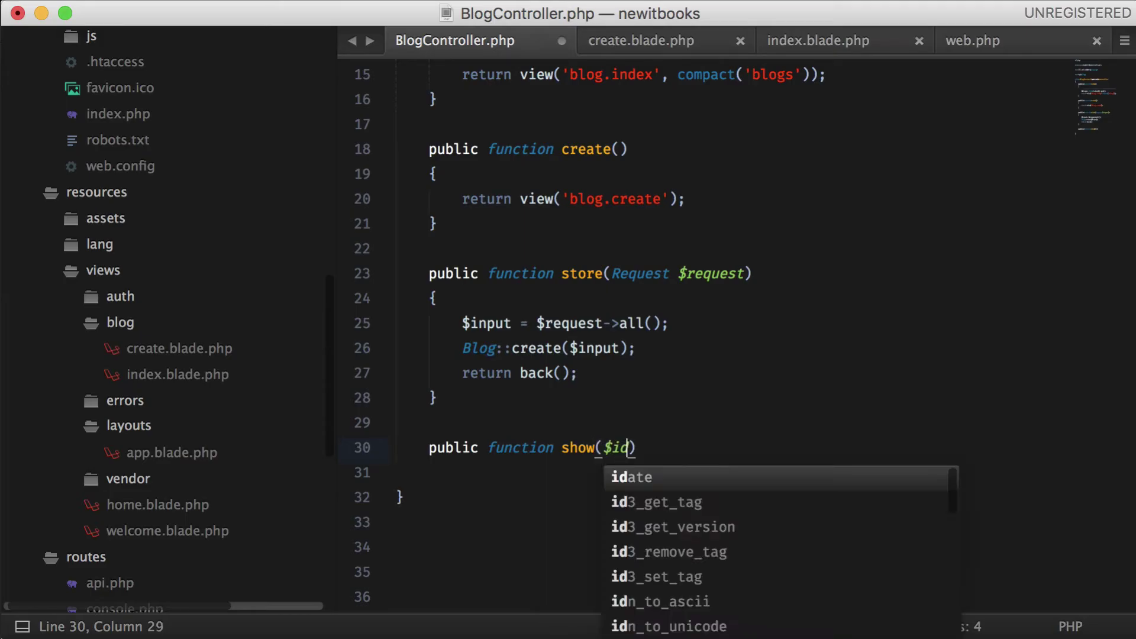
pyautogui.press('Right')
pyautogui.press('Return')
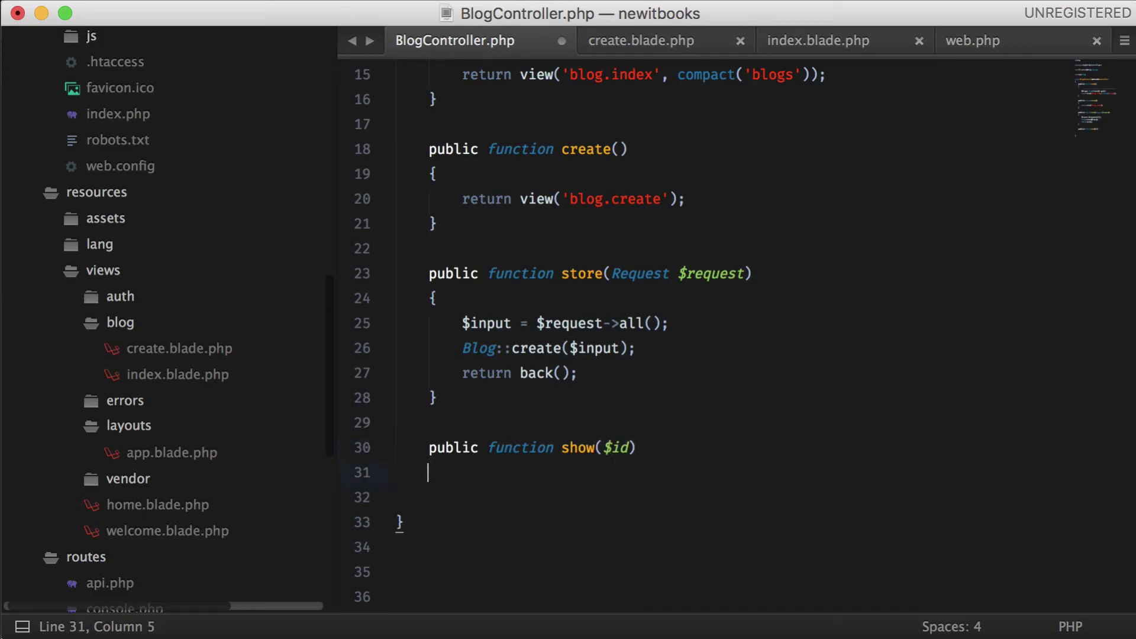
pyautogui.write('{')
pyautogui.press('Return')
pyautogui.write('$blog = ')
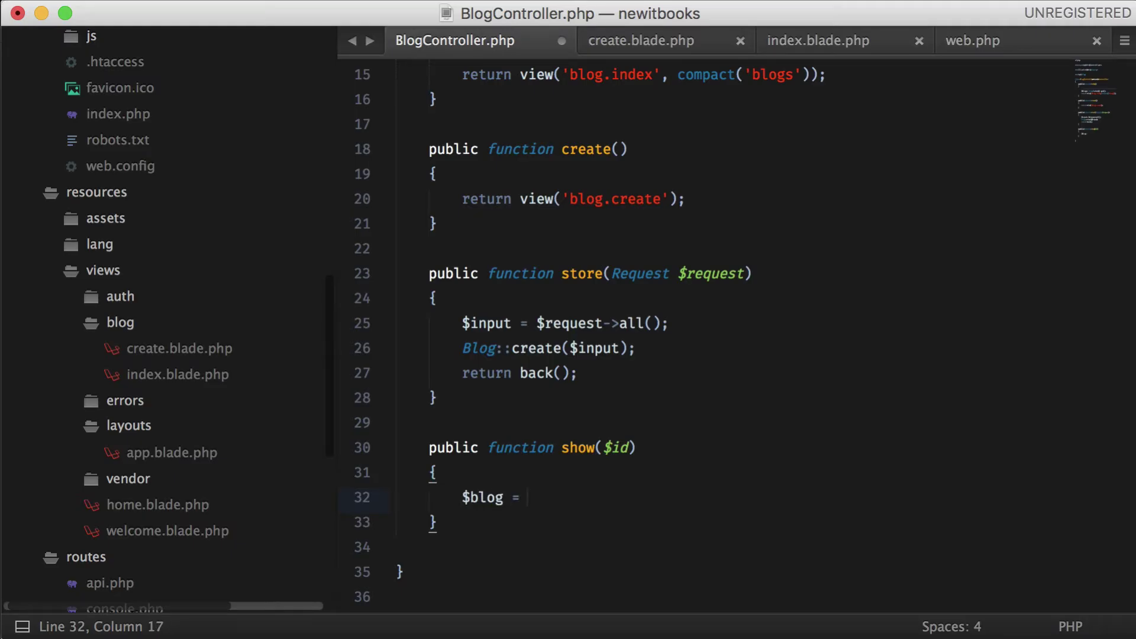
pyautogui.write('B')
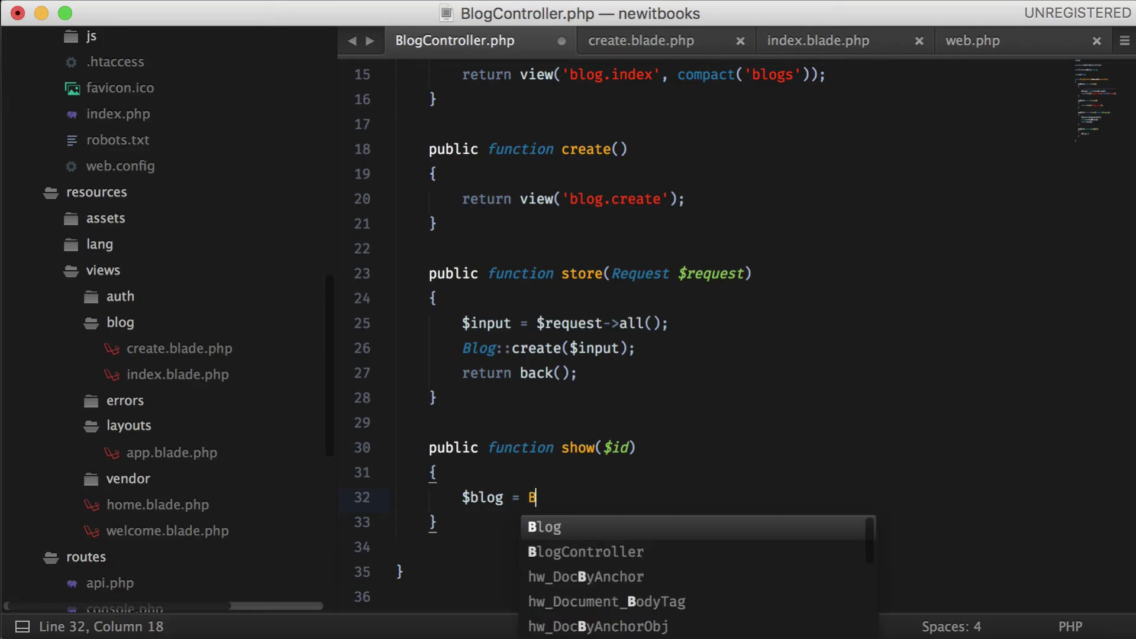
pyautogui.write('log::f')
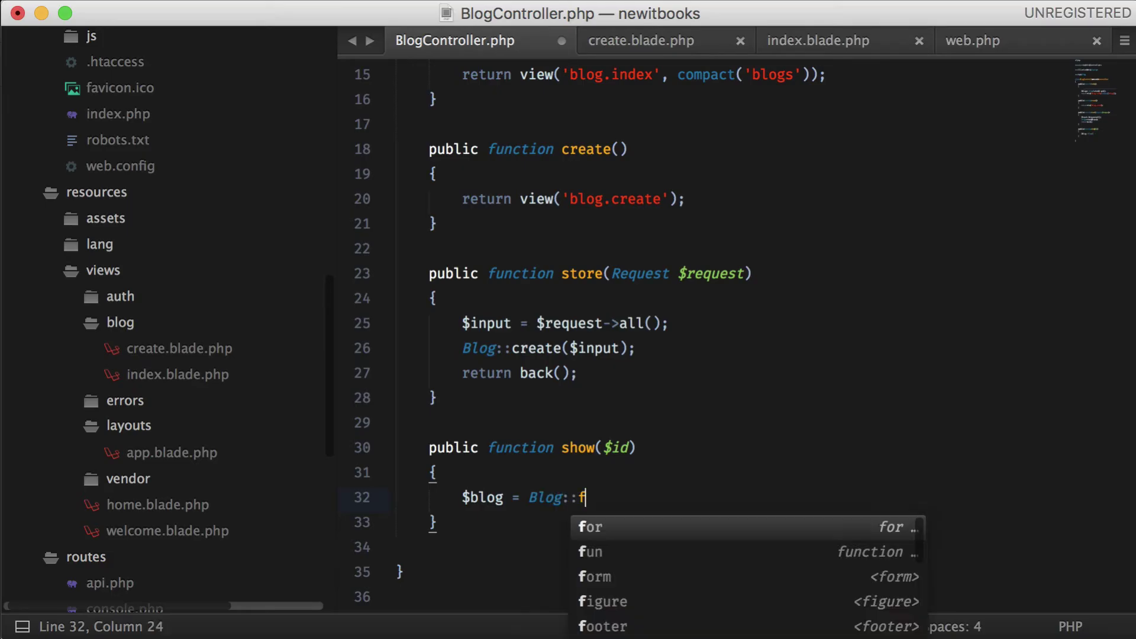
pyautogui.write('indOrFa')
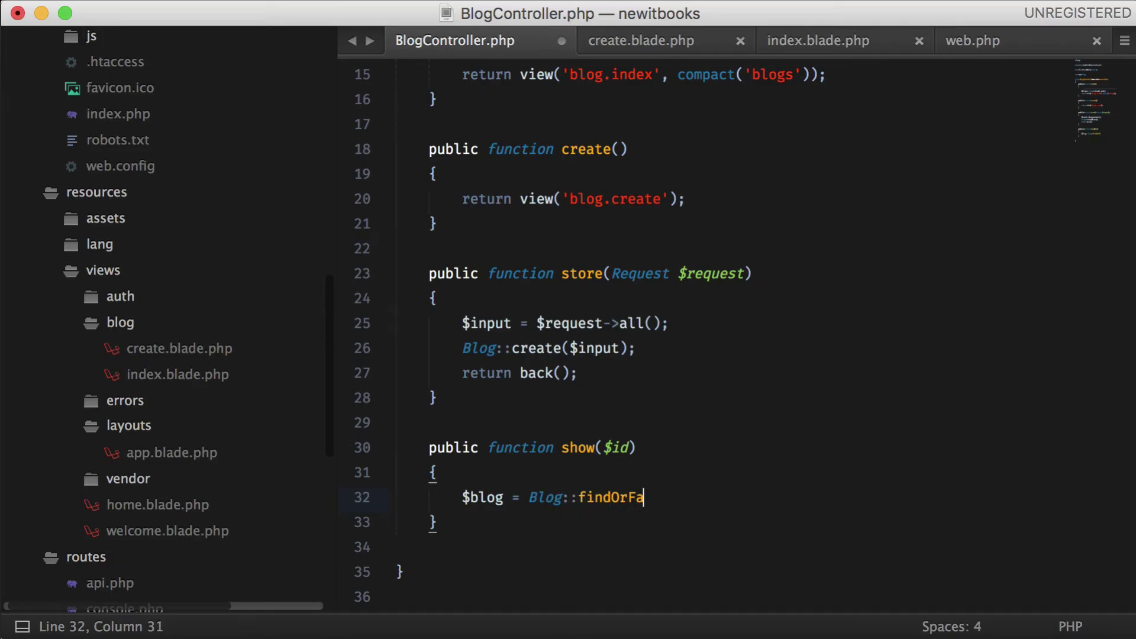
pyautogui.write('il(')
# Write $blog = Blog::findOrFail($id); as the method's first line.
pyautogui.press('Right')
pyautogui.write(';')
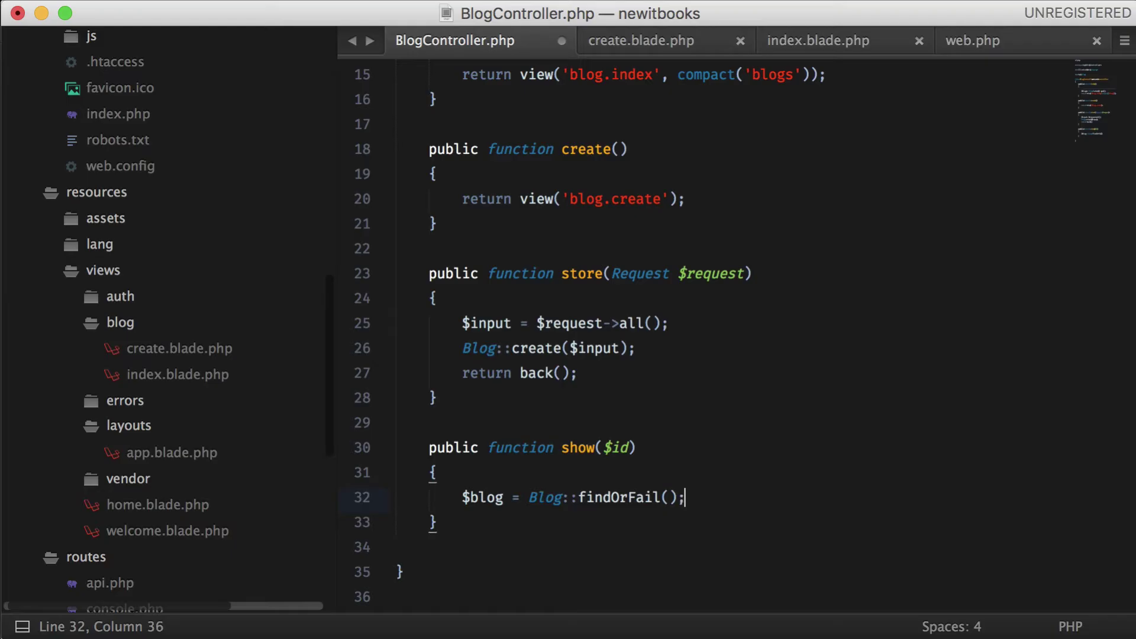
pyautogui.press('Left')
pyautogui.press('Left')
pyautogui.write('$id')
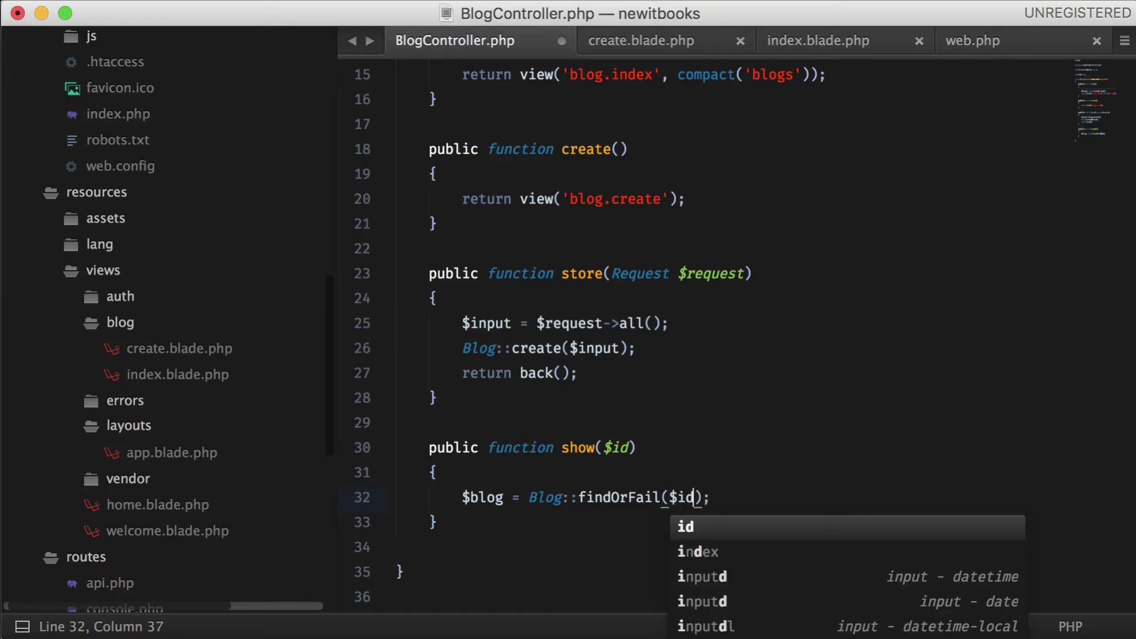
pyautogui.doubleClick(623, 496)
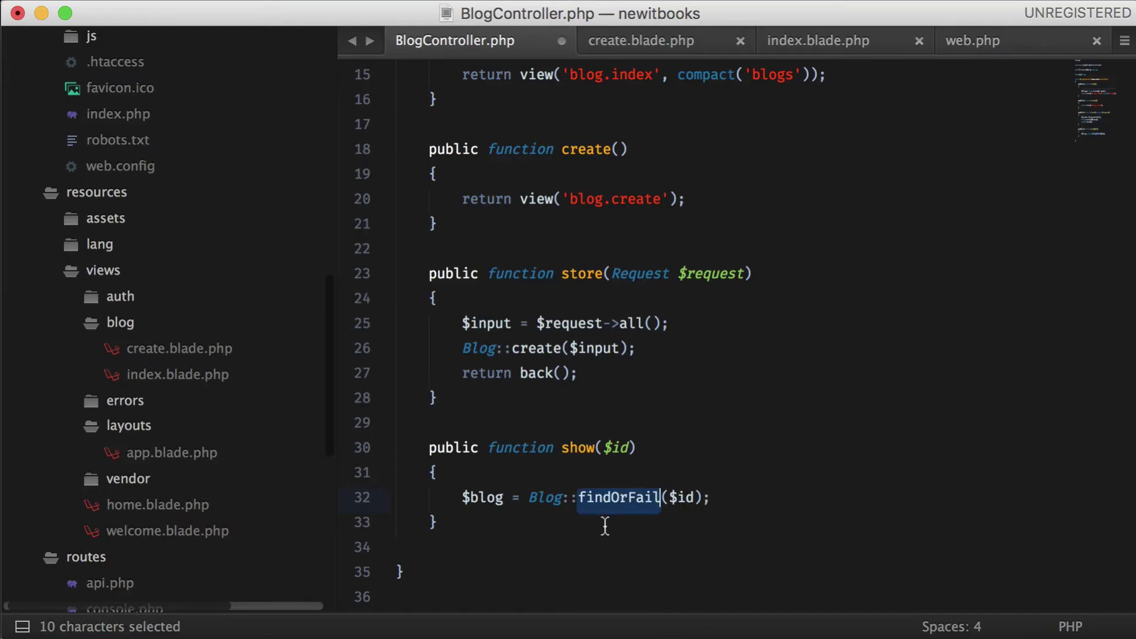
pyautogui.click(715, 497)
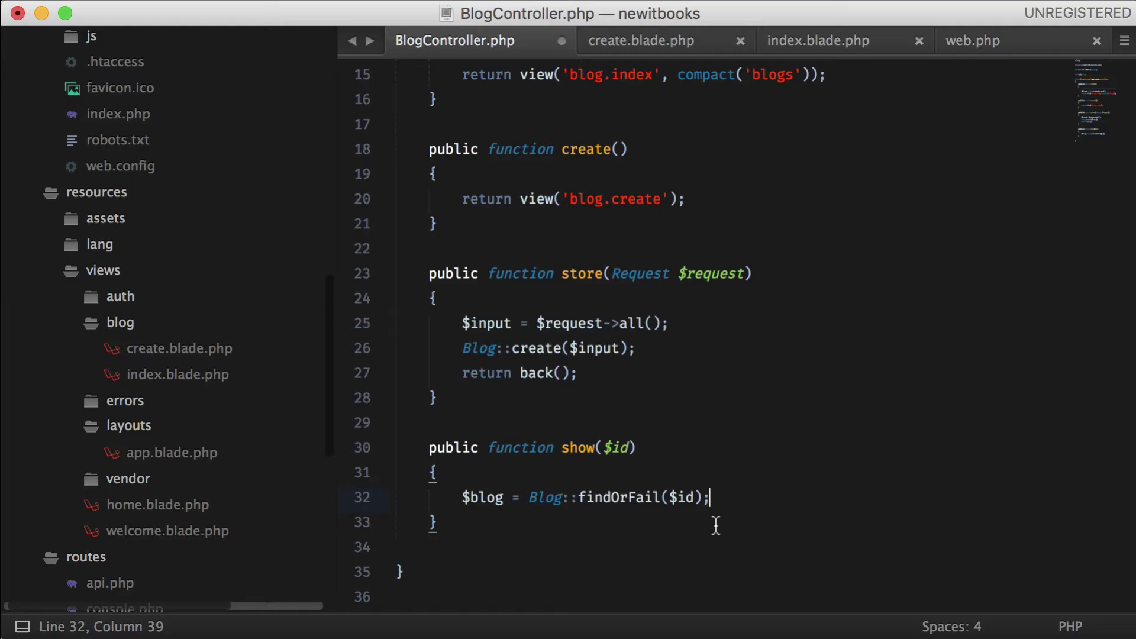
# Add var_dump($blog); below the lookup and save the controller.
pyautogui.press('Return')
pyautogui.write('var_d')
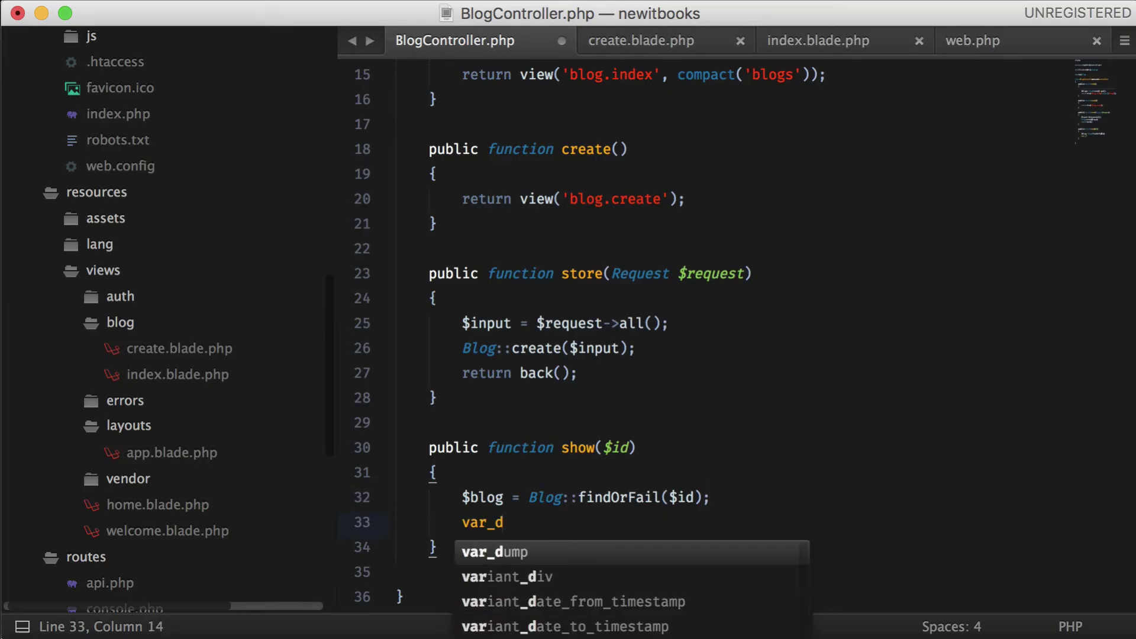
pyautogui.press('Tab')
pyautogui.write('$blog')
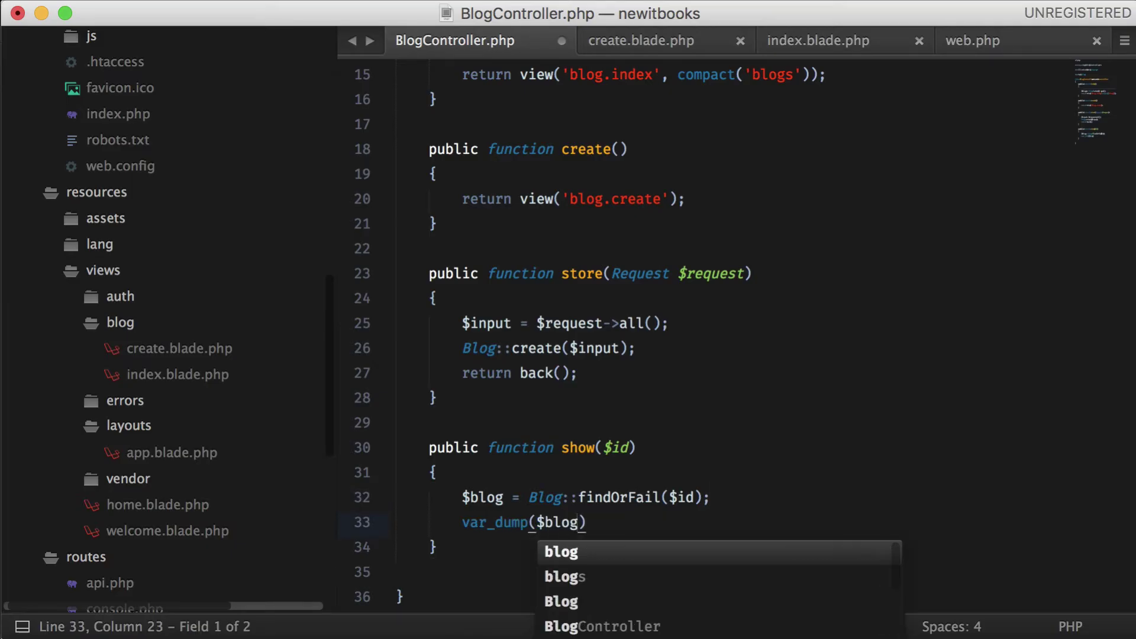
pyautogui.press('super+s')
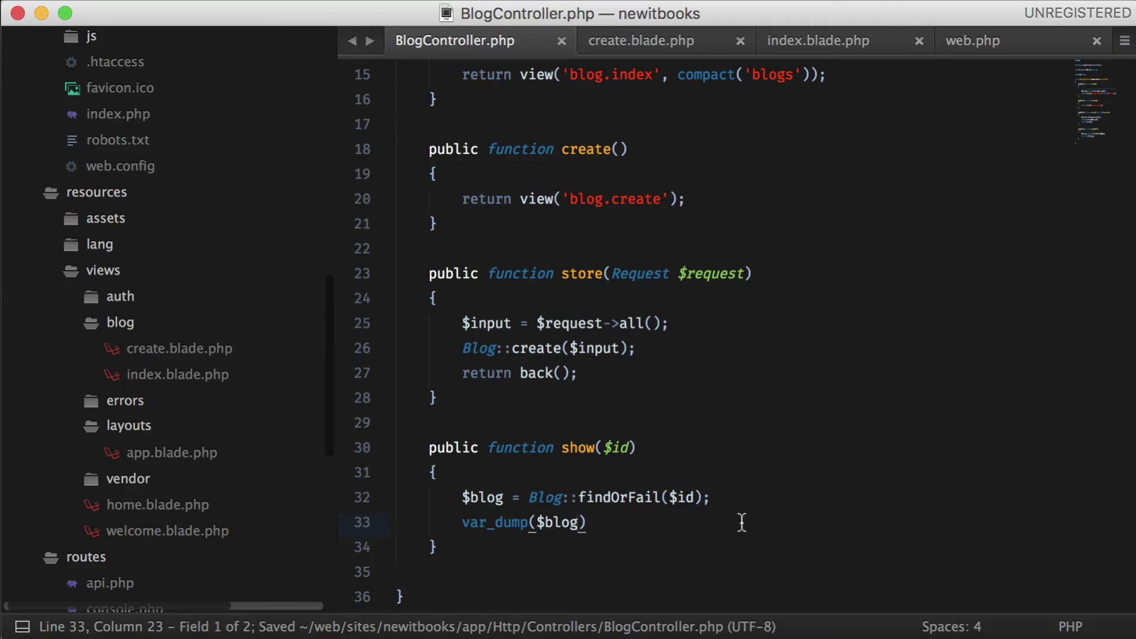
pyautogui.press('Tab')
pyautogui.write(';')
pyautogui.press('super+s')
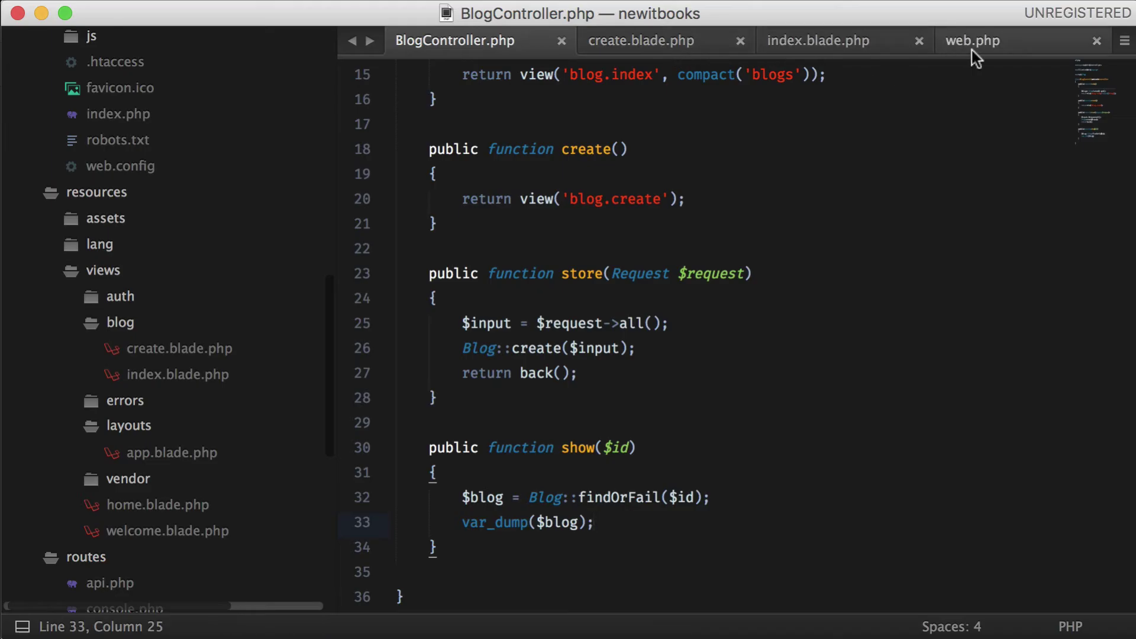
pyautogui.click(844, 39)
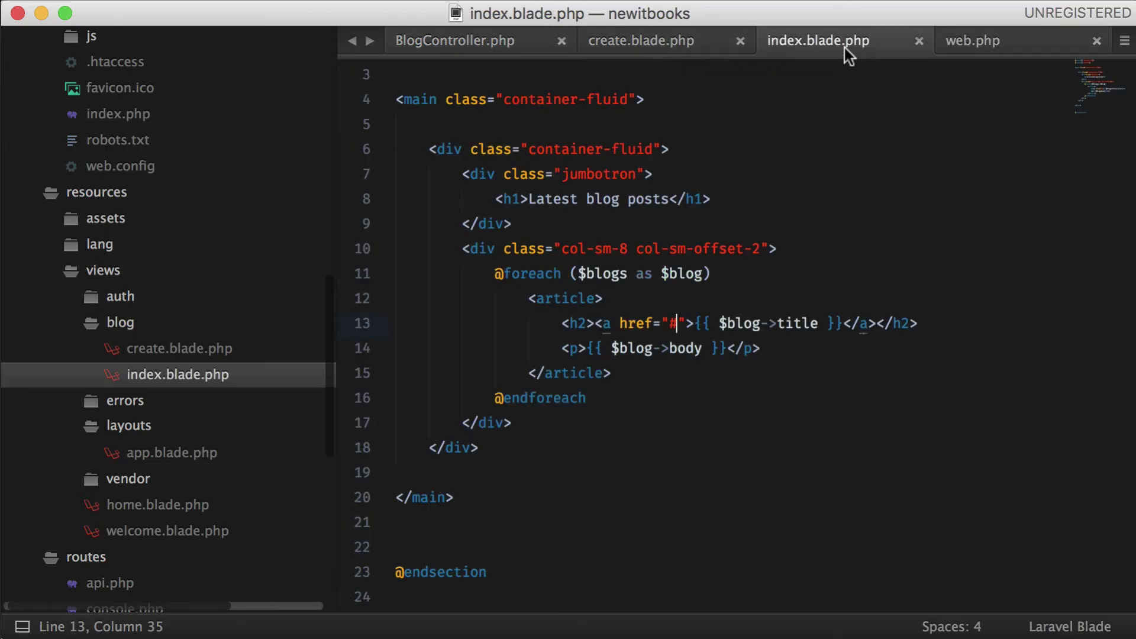
# Replace the title link's # href with {{ action('BlogController@show', [$blog->id]) }} and save.
pyautogui.click(679, 324)
pyautogui.press('BackSpace')
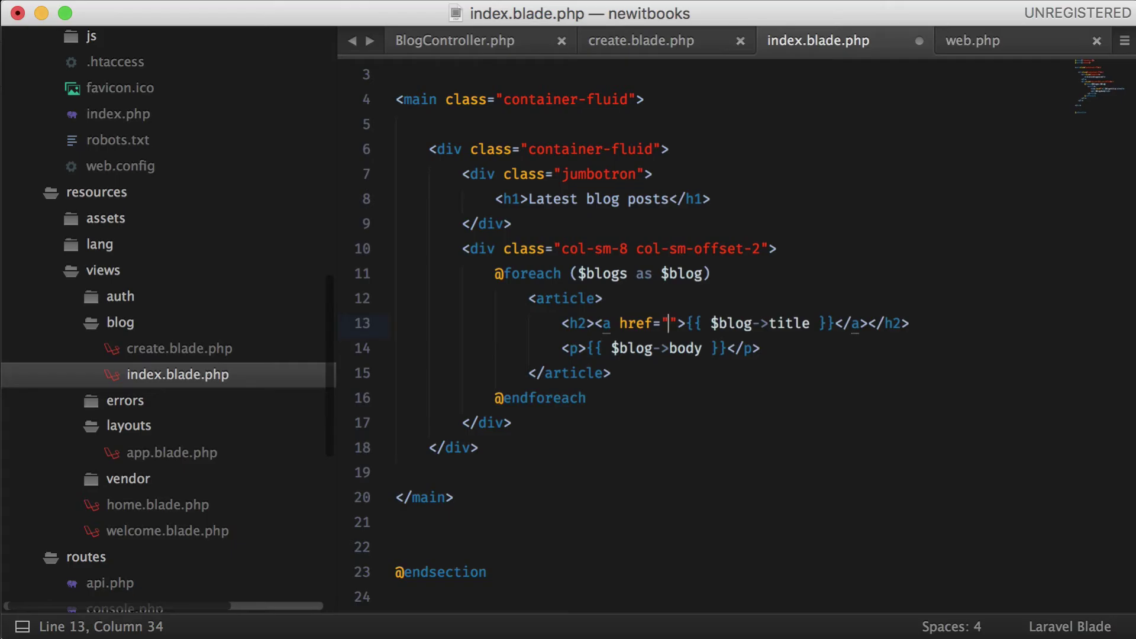
pyautogui.write('{{ ac')
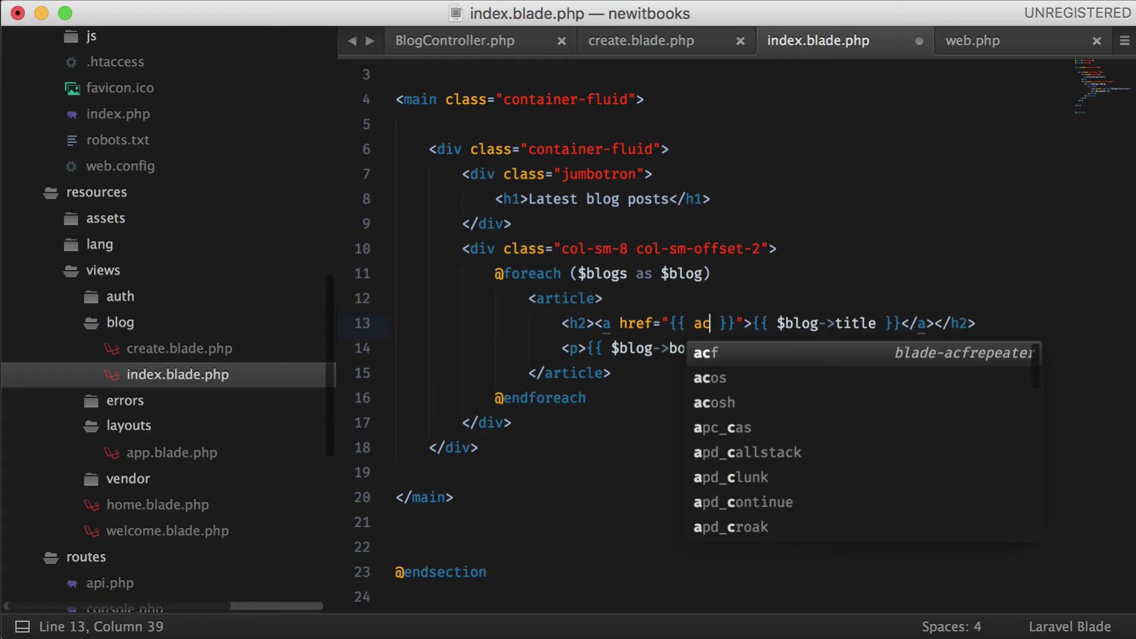
pyautogui.write('tion')
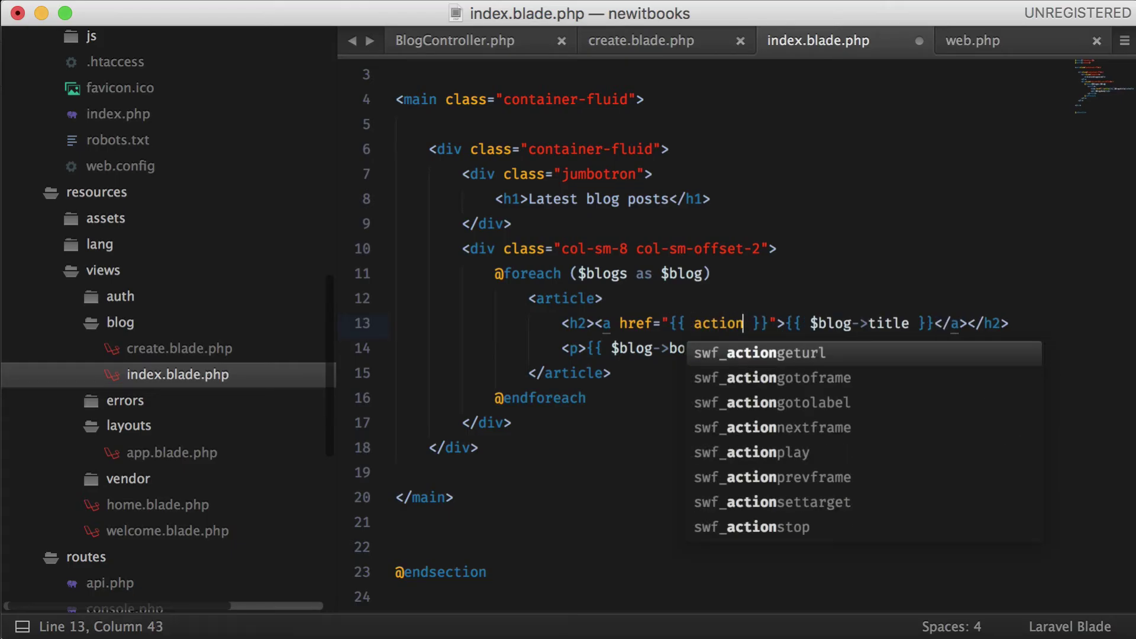
pyautogui.write("('")
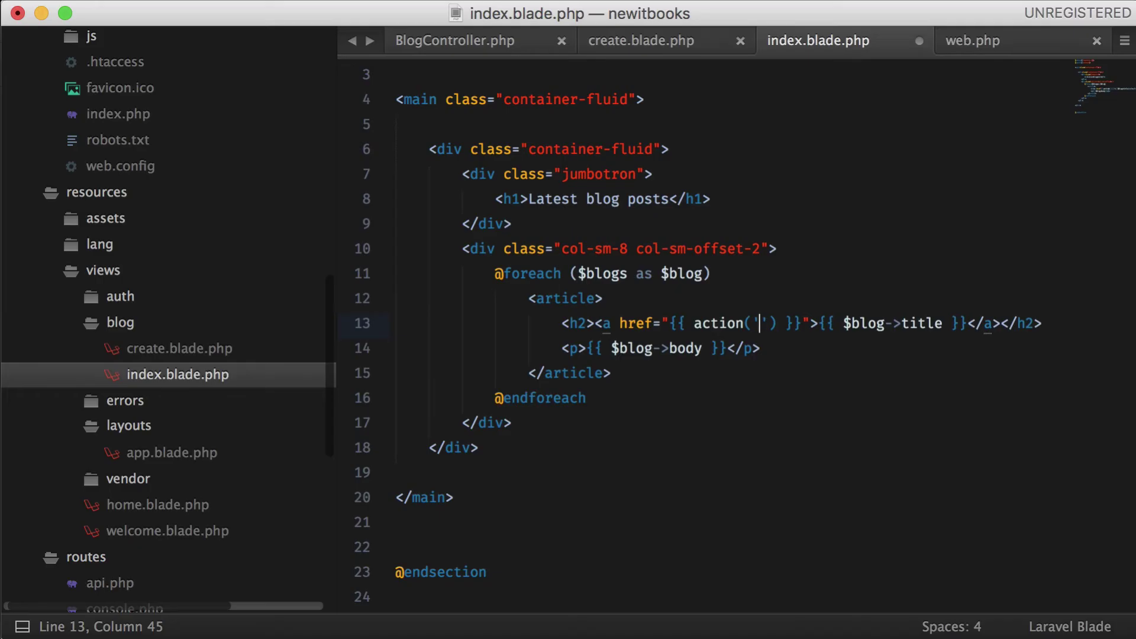
pyautogui.write('BlogCont')
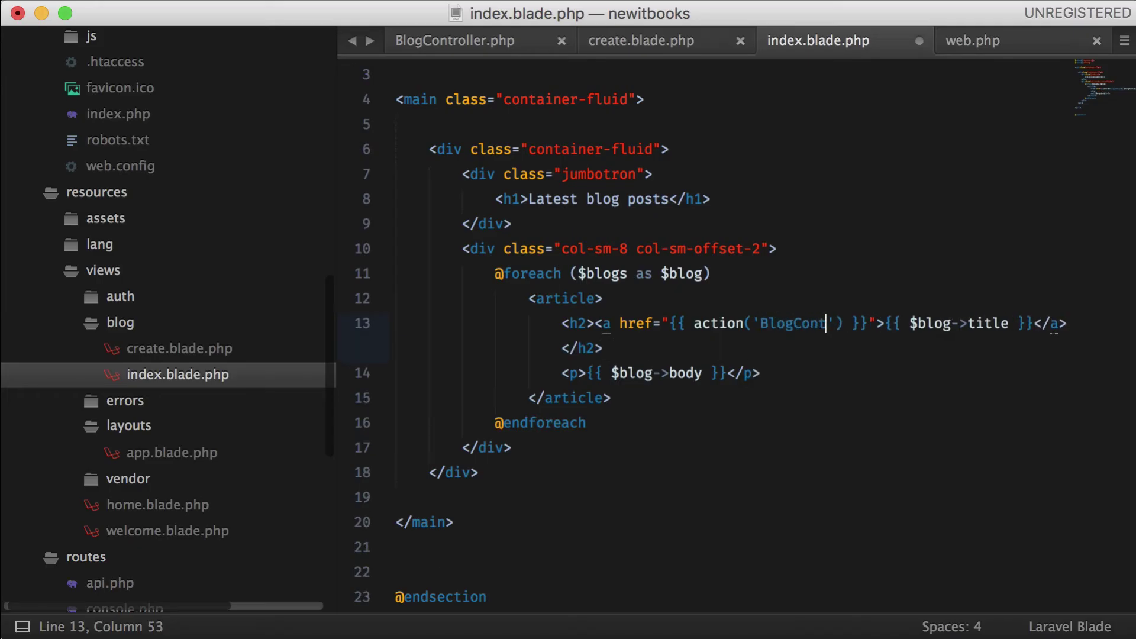
pyautogui.write('roller')
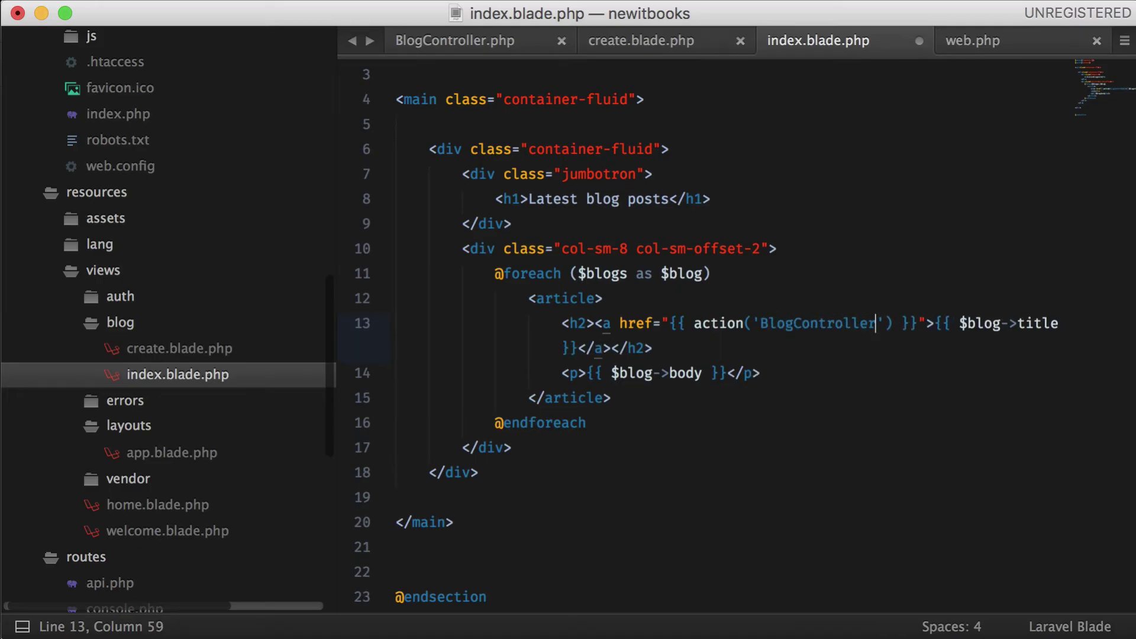
pyautogui.write('@show')
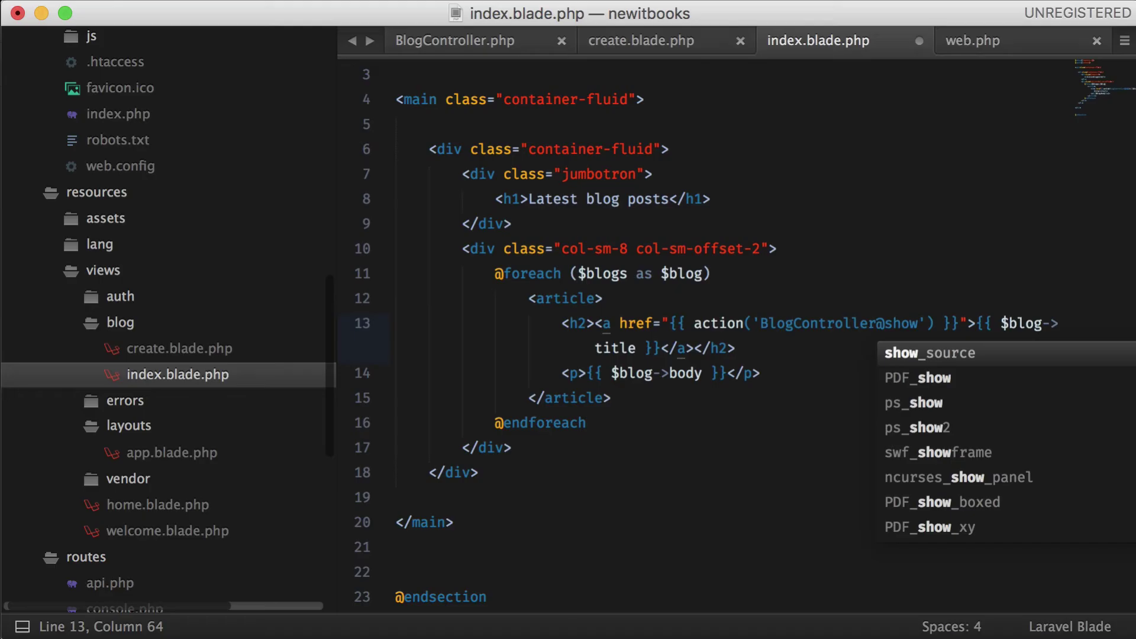
pyautogui.press('Right')
pyautogui.write(', ')
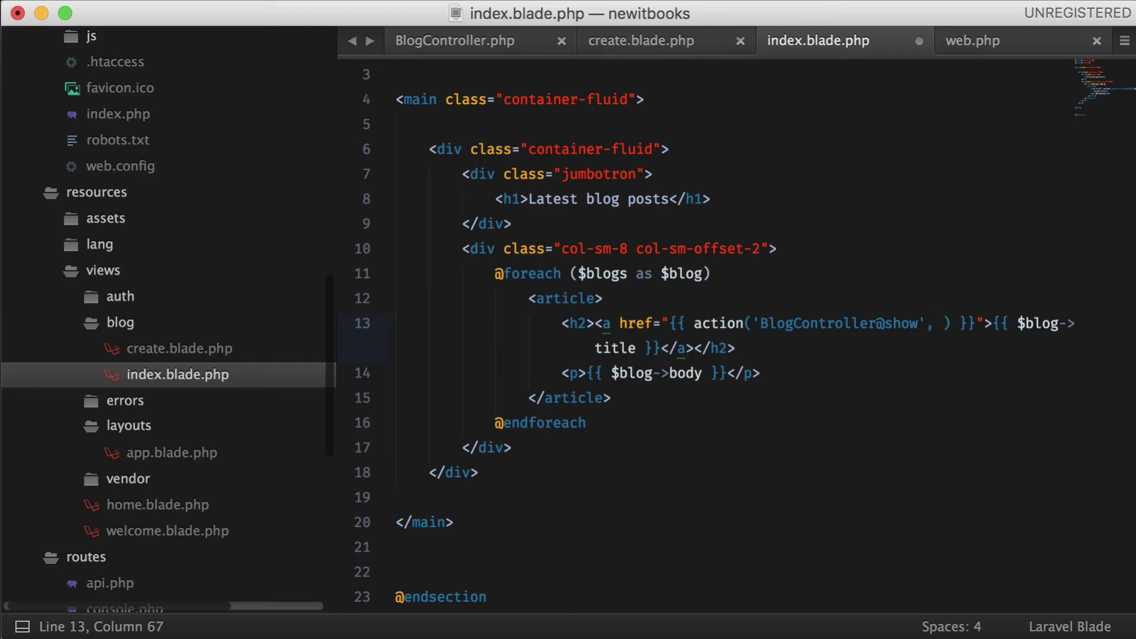
pyautogui.write('[')
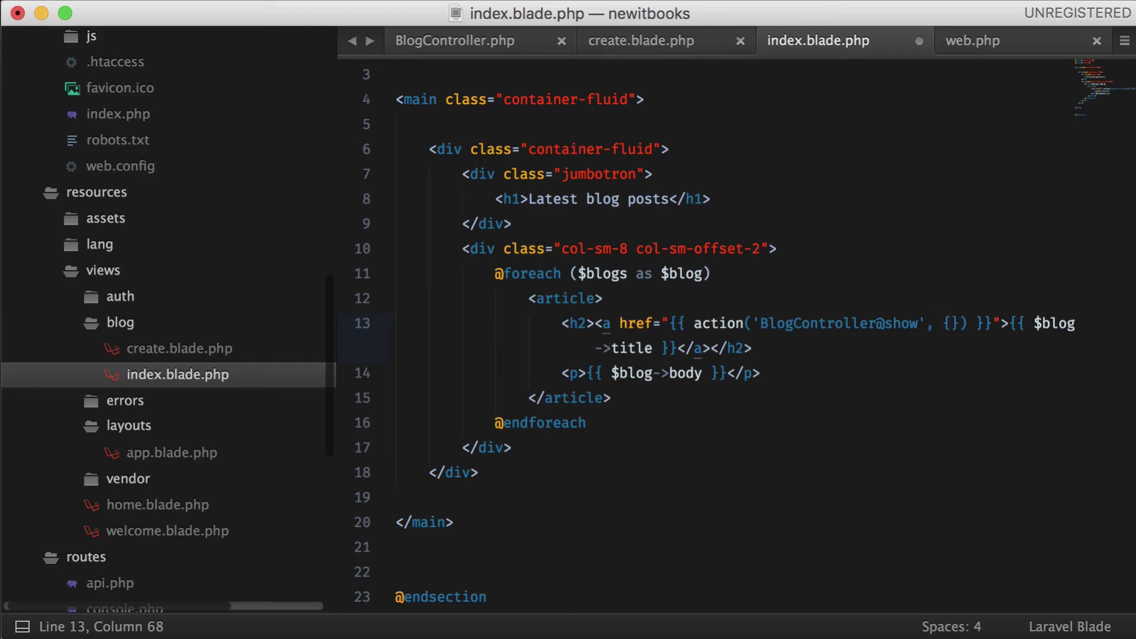
pyautogui.press('super+z')
pyautogui.write('[')
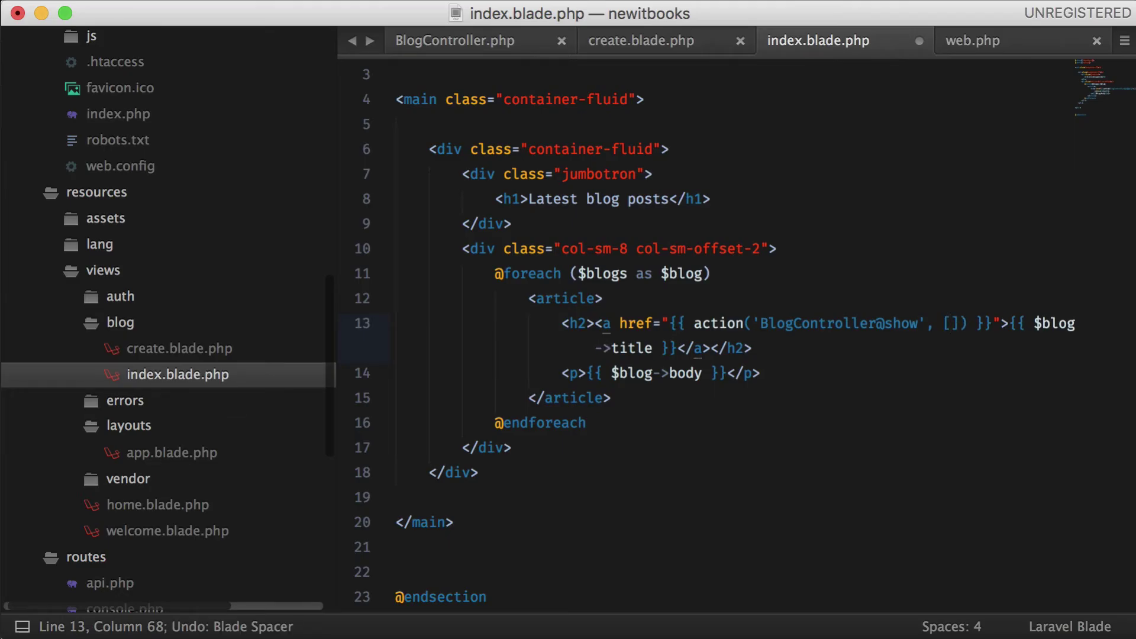
pyautogui.write('$blog-')
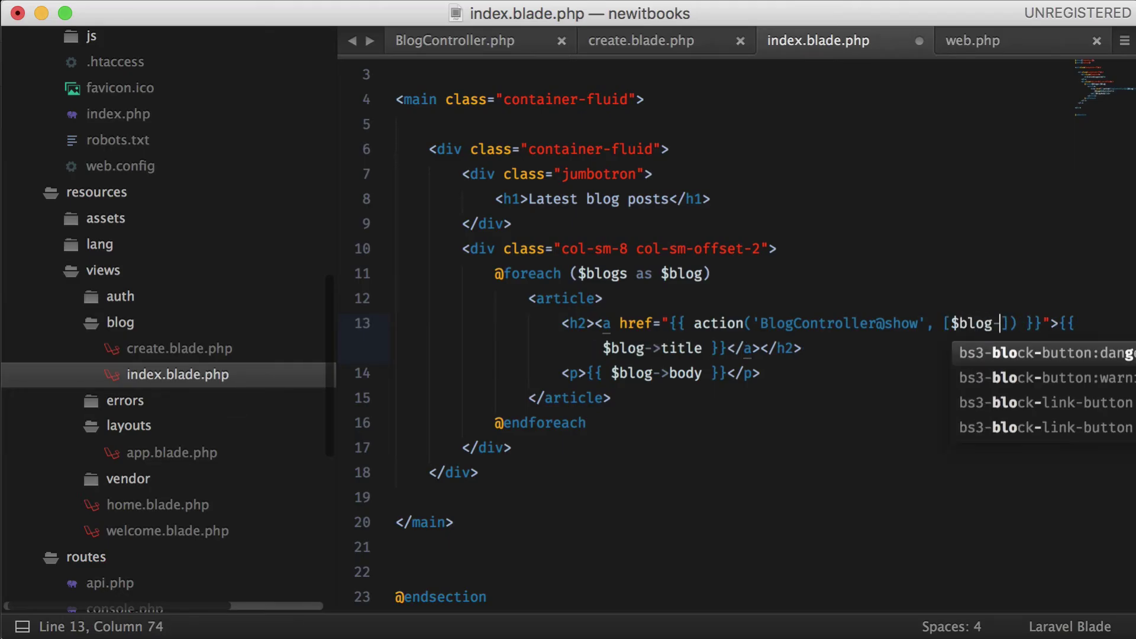
pyautogui.write('>id')
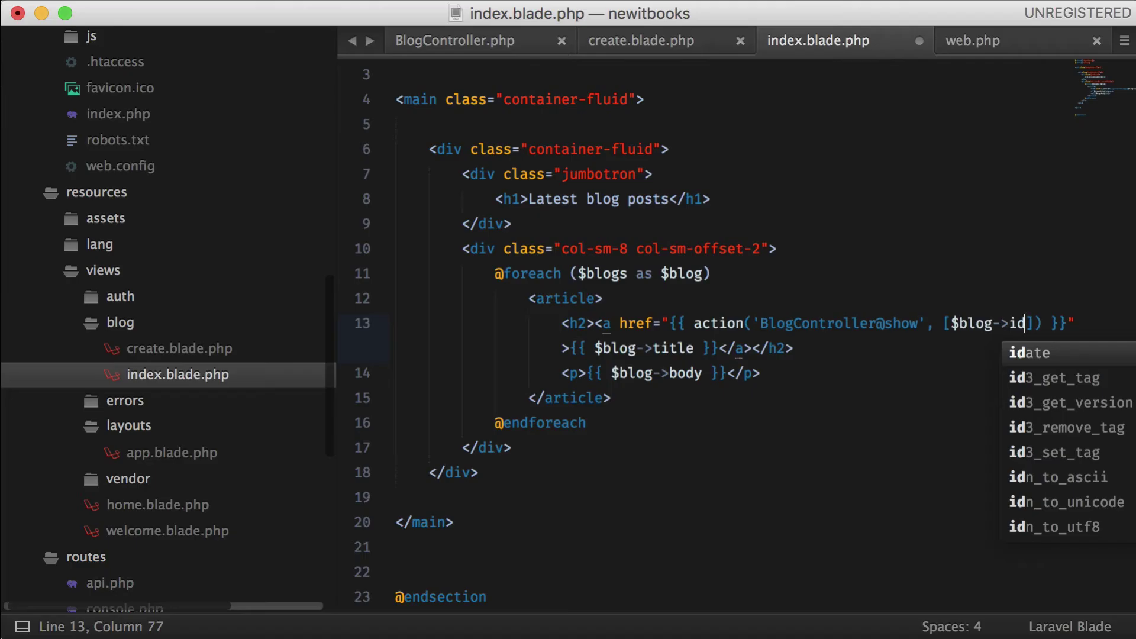
pyautogui.press('super+s')
pyautogui.hotkey('ctrl', 'Tab')
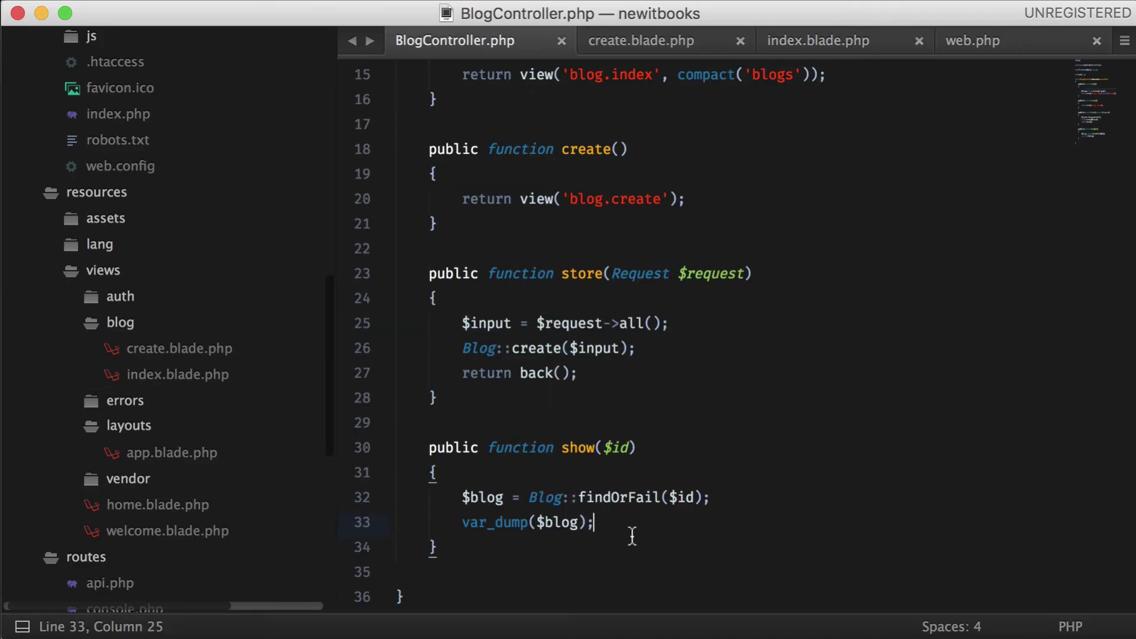
# Reload the listing, open 'Lets create another blog', and check its dumped record at /blog/4.
pyautogui.press('super+Tab')
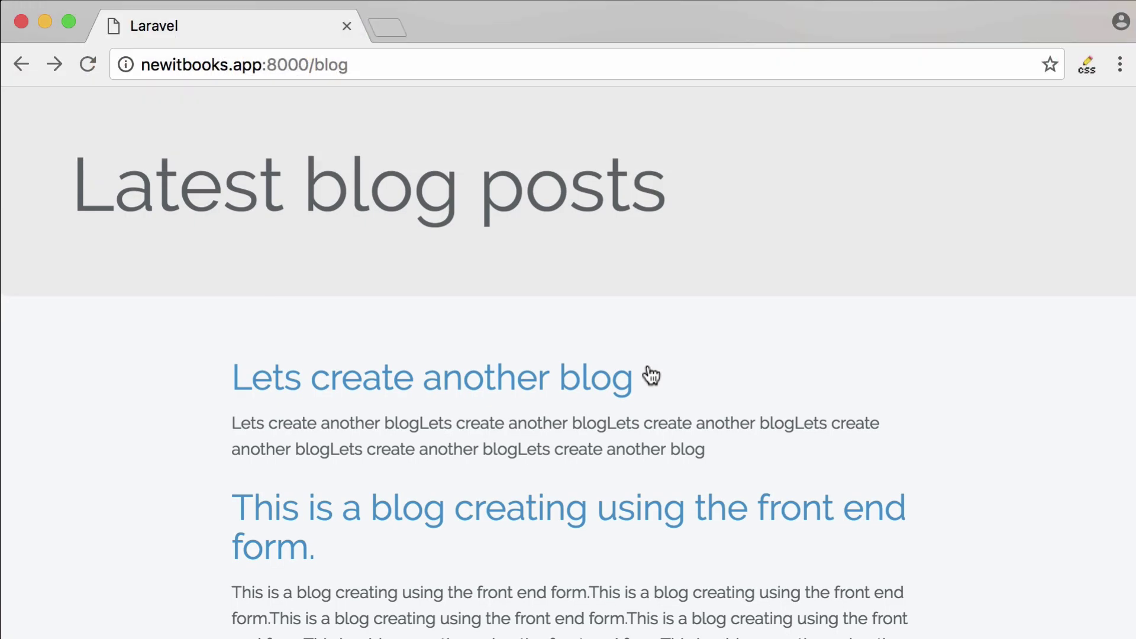
pyautogui.press('super+r')
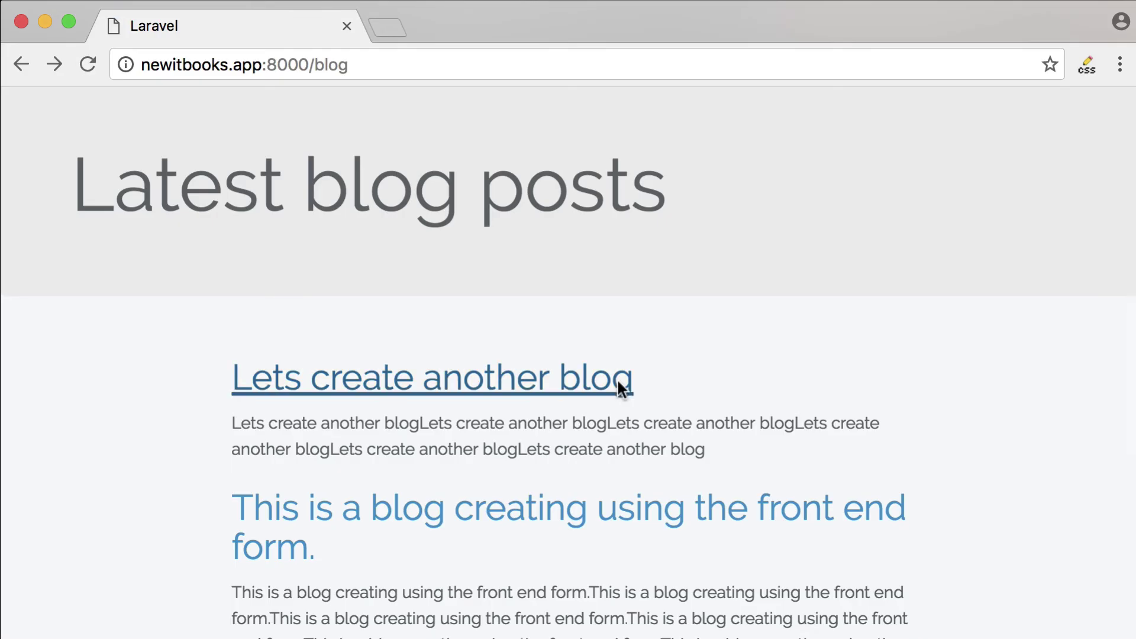
pyautogui.click(600, 391)
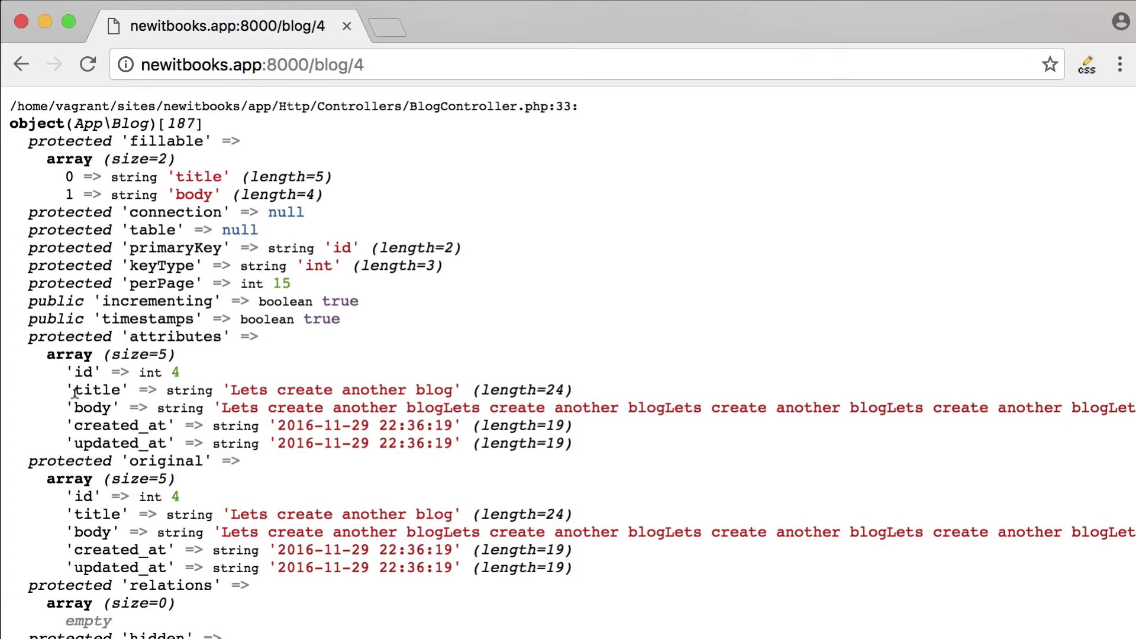
pyautogui.moveTo(453, 390); pyautogui.dragTo(231, 390)
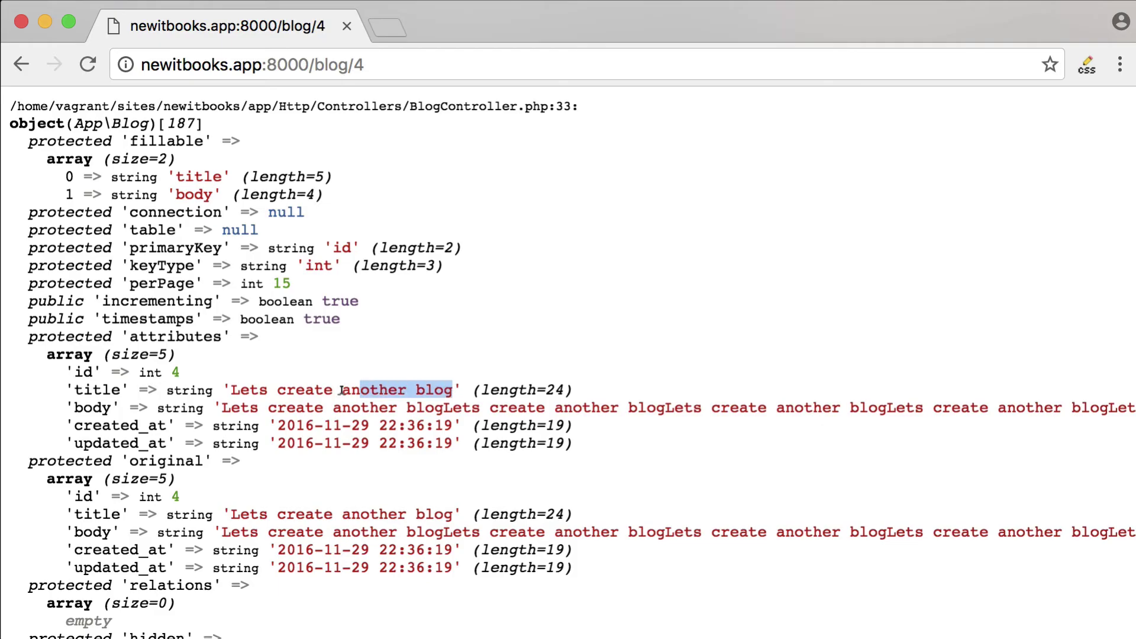
pyautogui.scroll(-1, 404, 499)
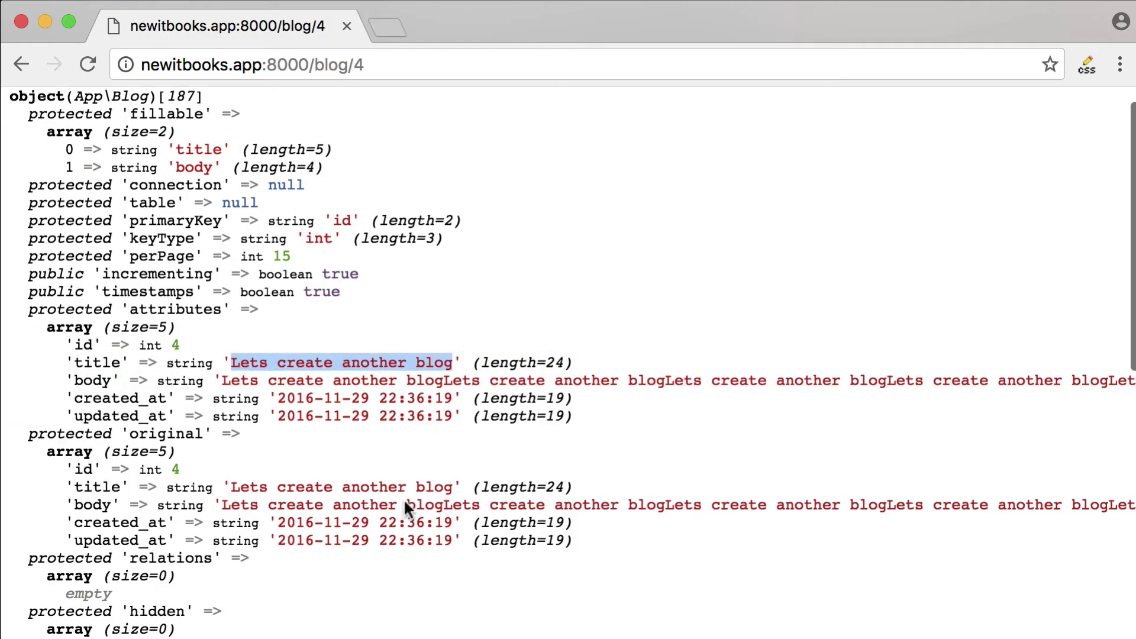
pyautogui.scroll(-2, 404, 498)
pyautogui.scroll(-2, 320, 453)
pyautogui.scroll(-2, 265, 439)
pyautogui.scroll(3, 265, 438)
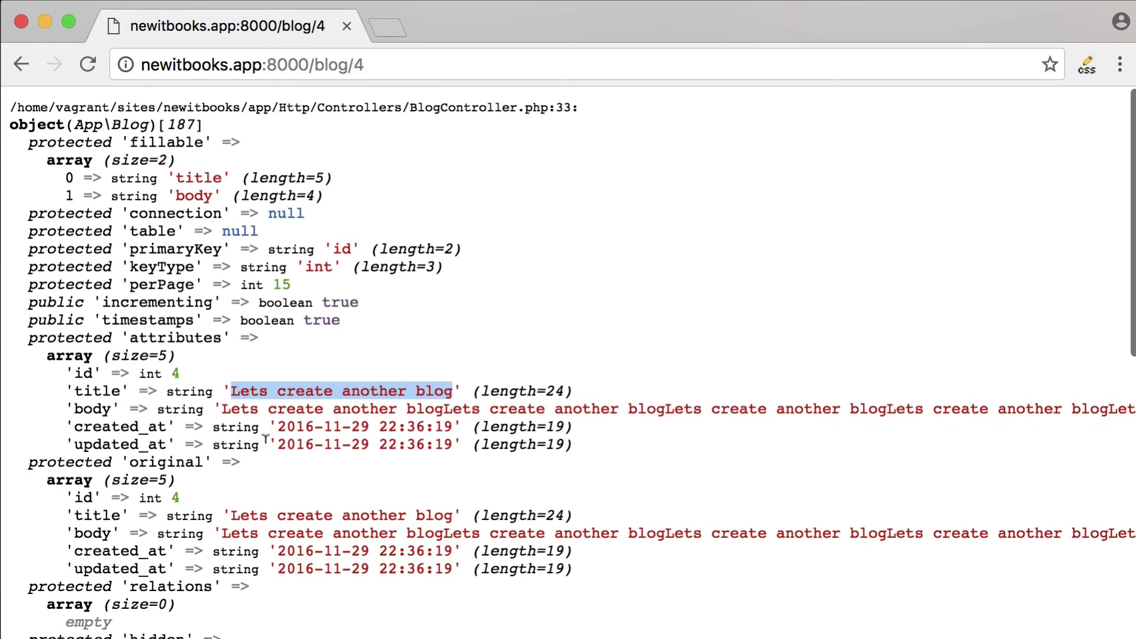
pyautogui.press('super+Tab')
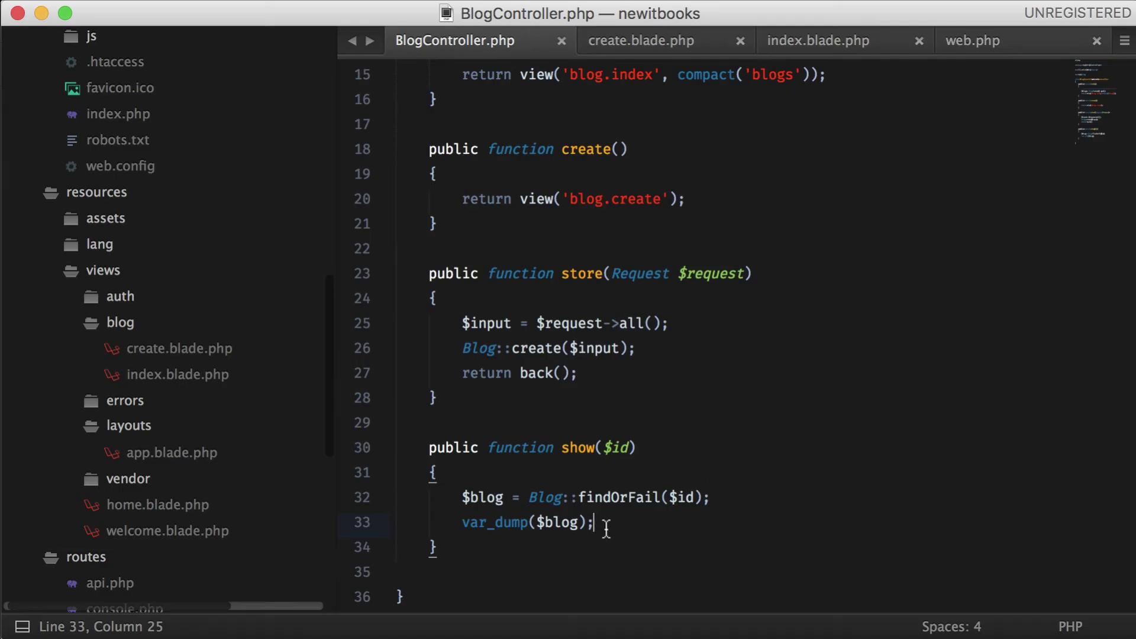
# Replace var_dump($blog); with return view('blog.show', compact('blog')); and save the controller.
pyautogui.moveTo(596, 524); pyautogui.dragTo(471, 525)
pyautogui.write('v')
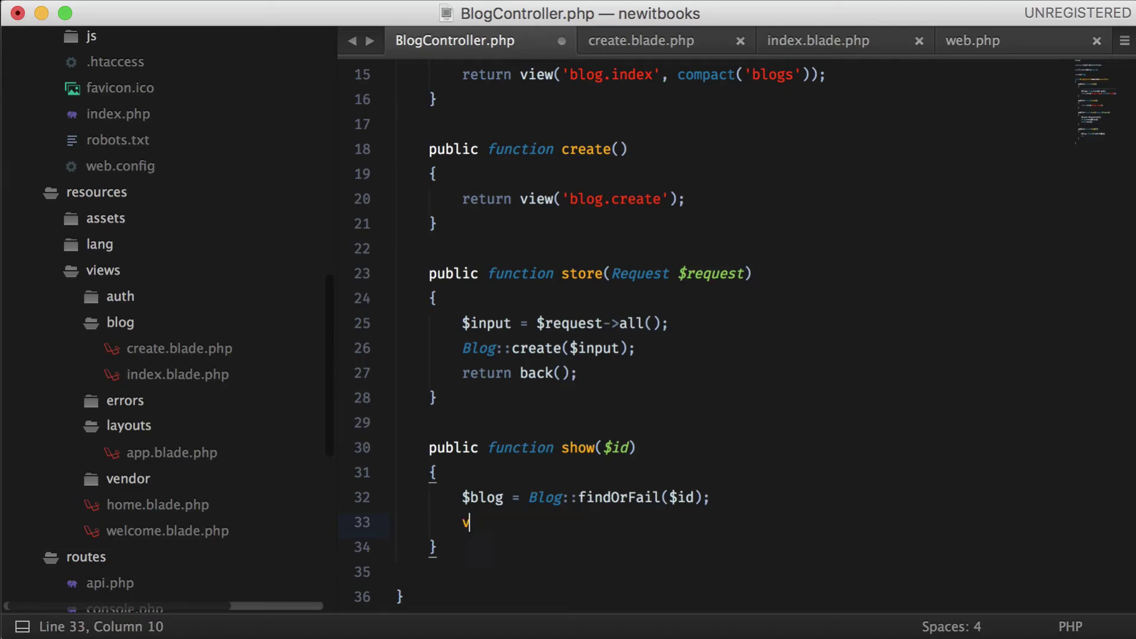
pyautogui.press('BackSpace')
pyautogui.write('return v')
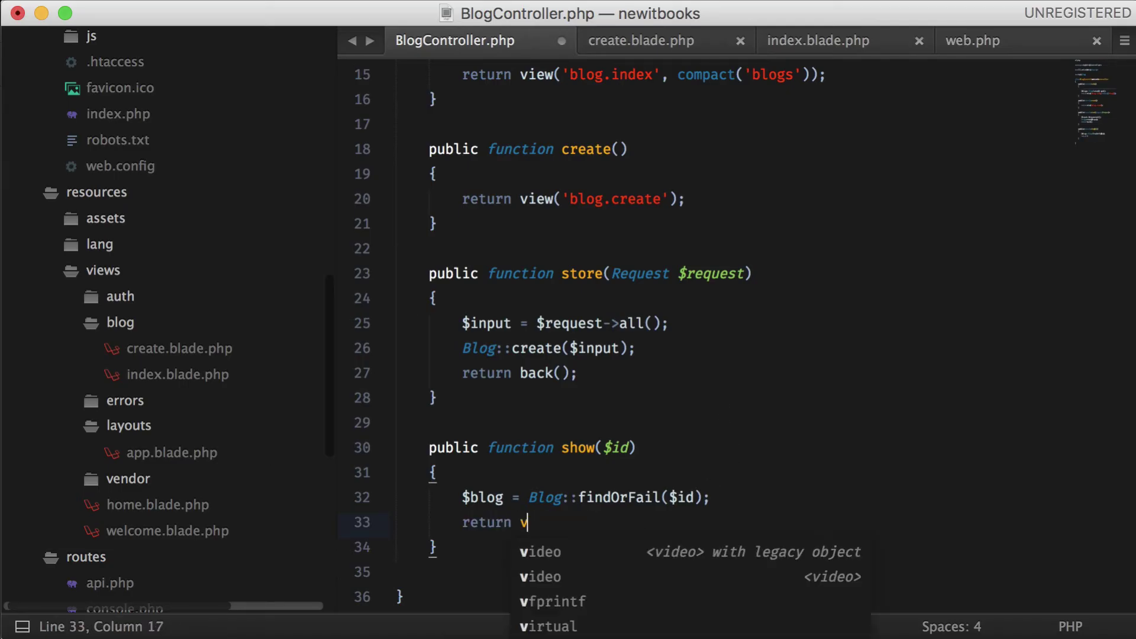
pyautogui.write('iew();')
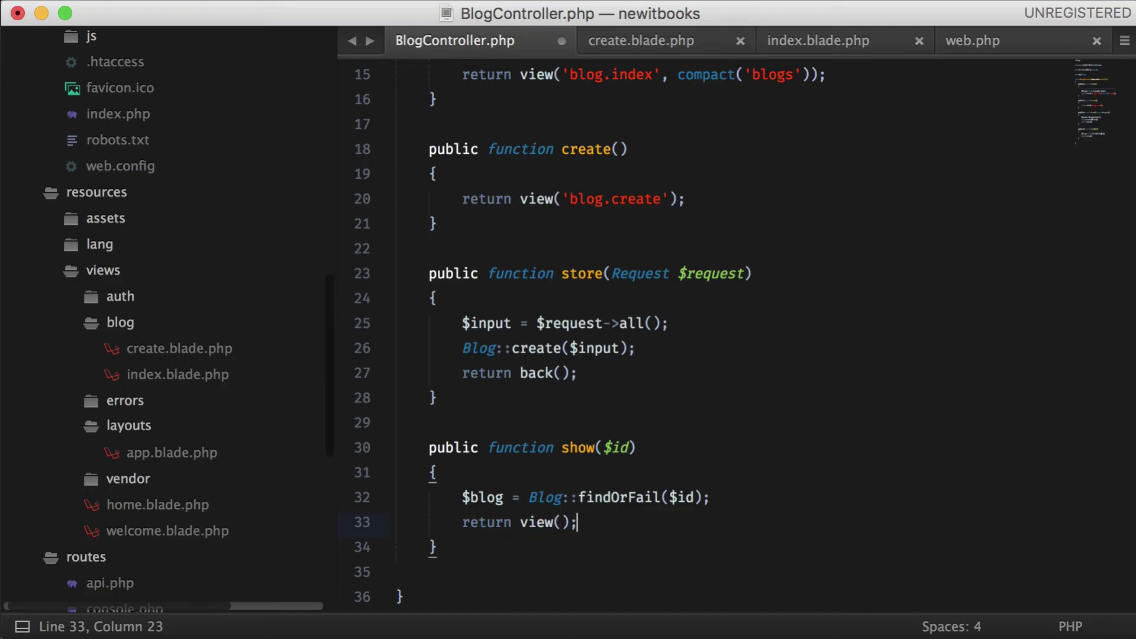
pyautogui.press('Left')
pyautogui.press('Left')
pyautogui.write("'blog.s")
pyautogui.write('how')
pyautogui.press('Right')
pyautogui.write(', ')
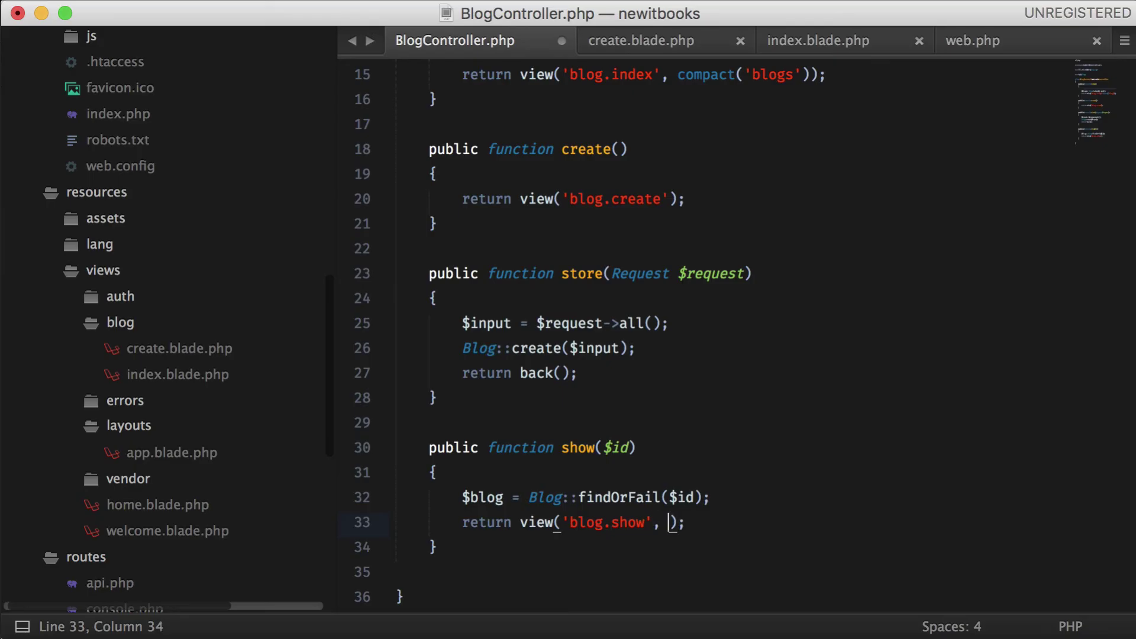
pyautogui.write('compac')
pyautogui.press('Tab')
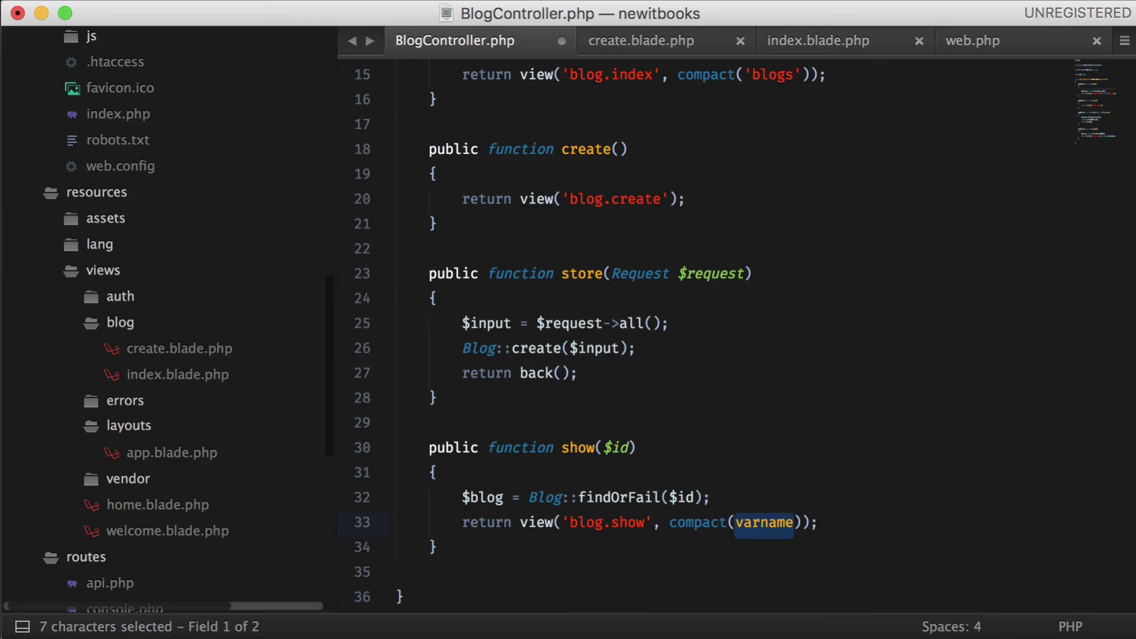
pyautogui.write("'blog")
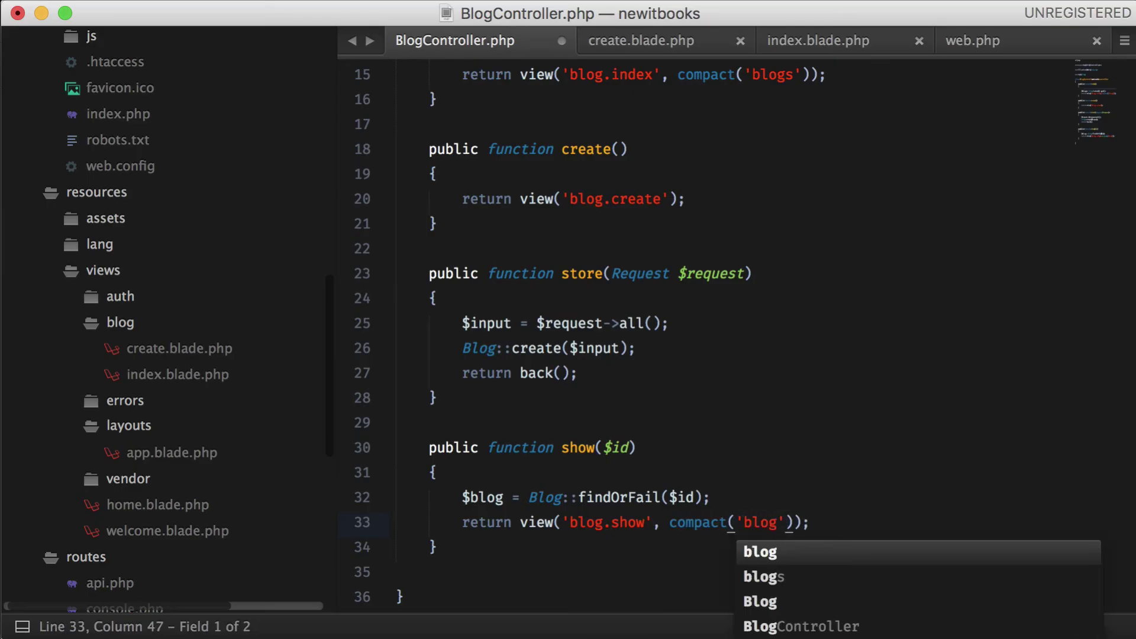
pyautogui.press('super+s')
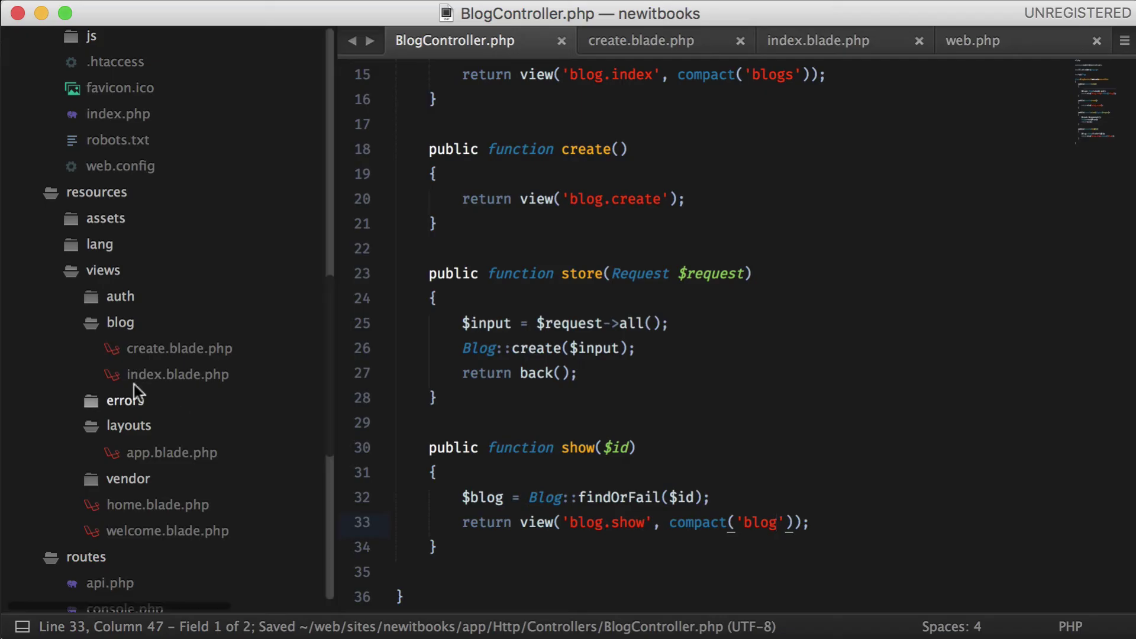
# Create a new file in the blog views folder and save it as show.blade.php.
pyautogui.rightClick(122, 326)
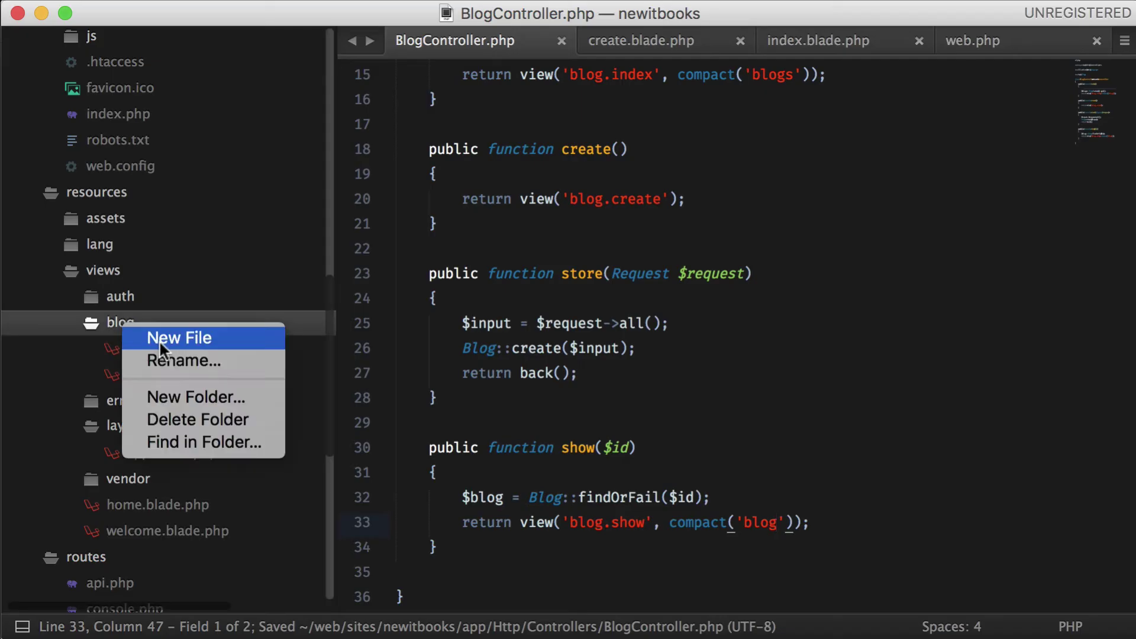
pyautogui.click(160, 340)
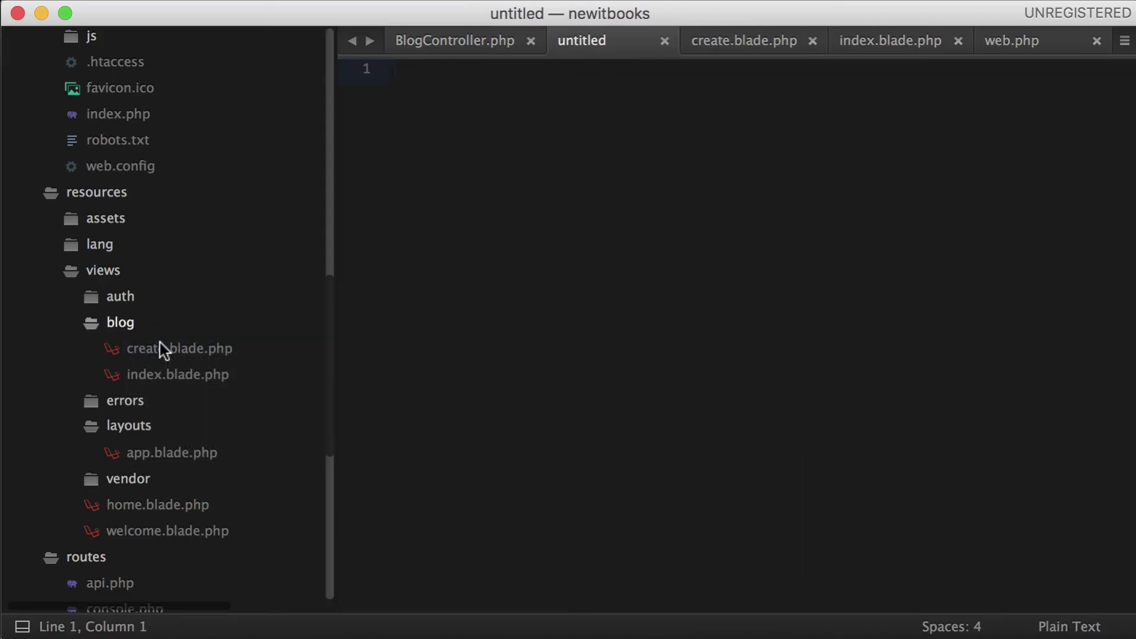
pyautogui.write('show.bl')
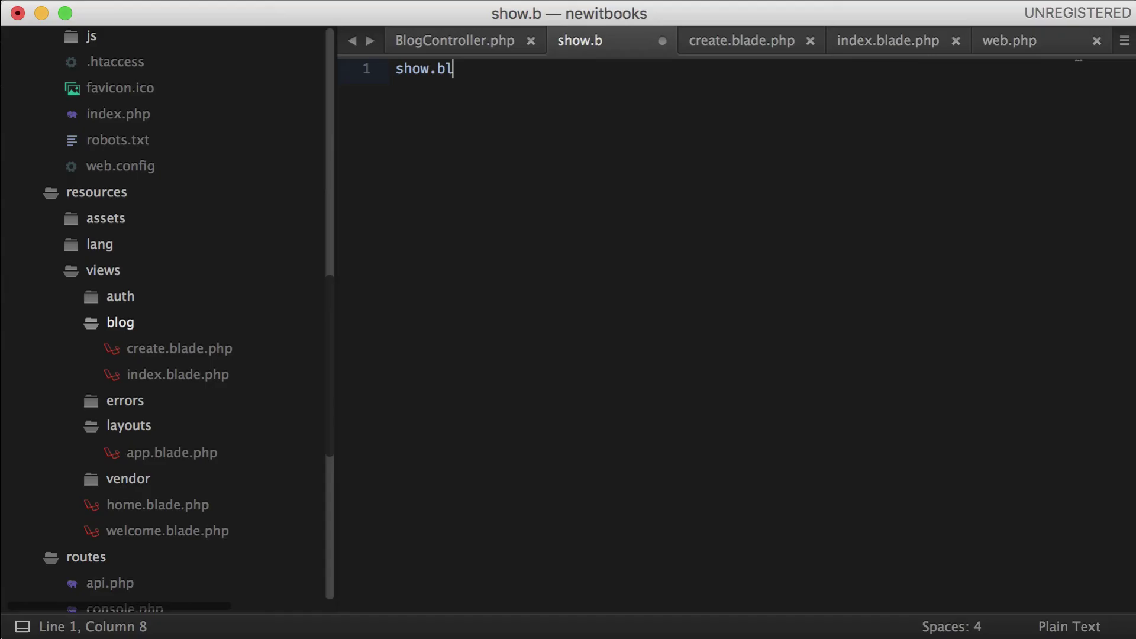
pyautogui.write('ade.php')
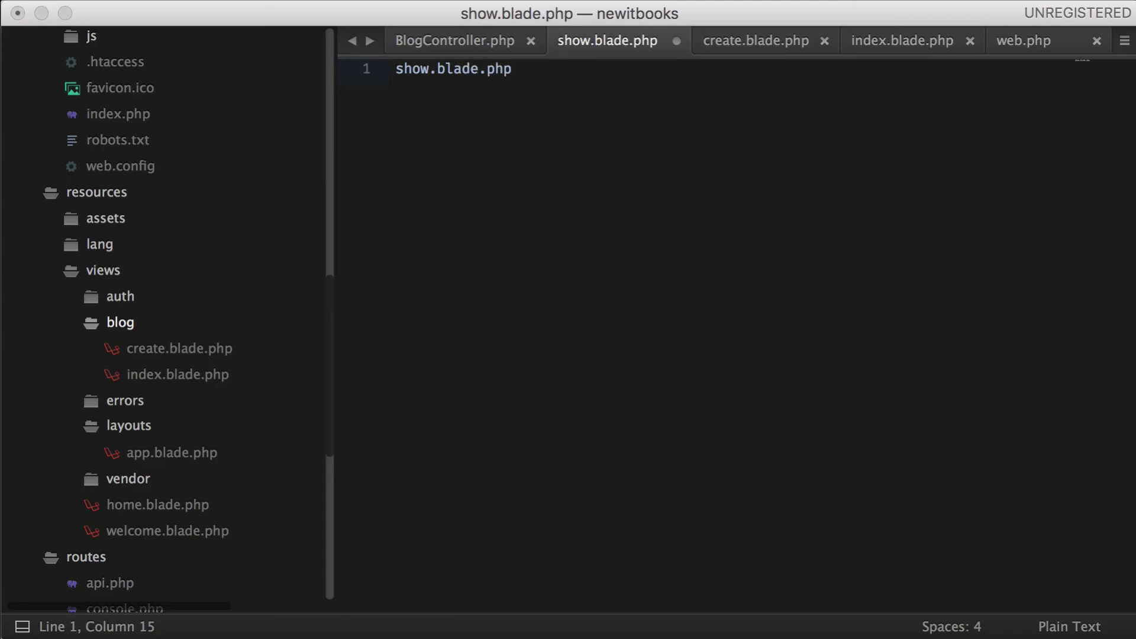
pyautogui.press('super+s')
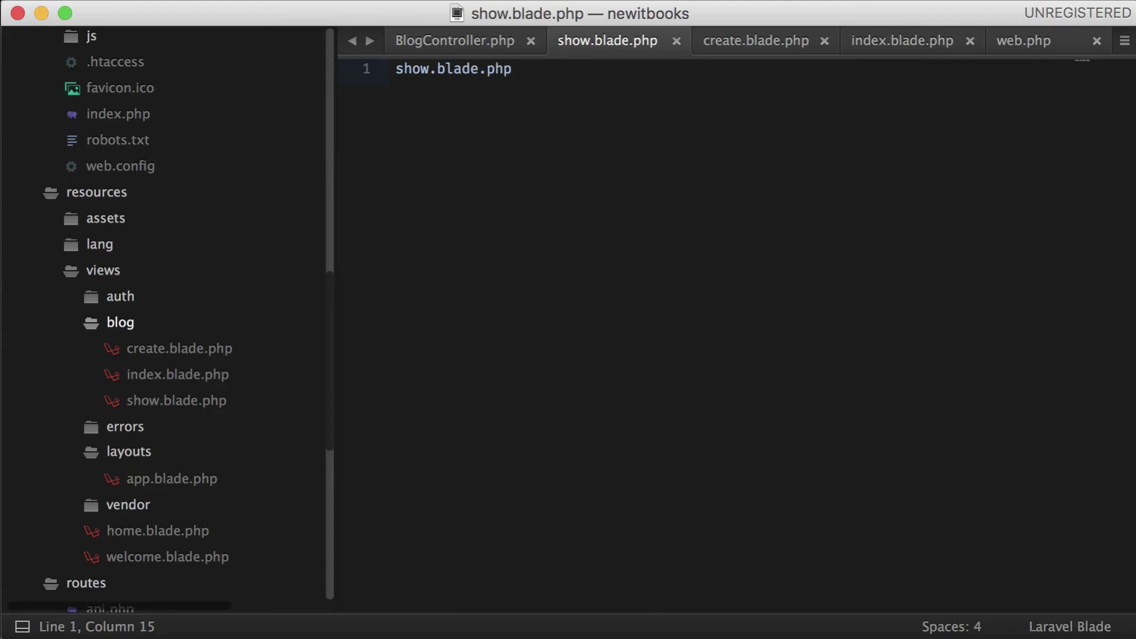
pyautogui.click(454, 40)
# Copy the entire index template into show.blade.php.
pyautogui.click(902, 40)
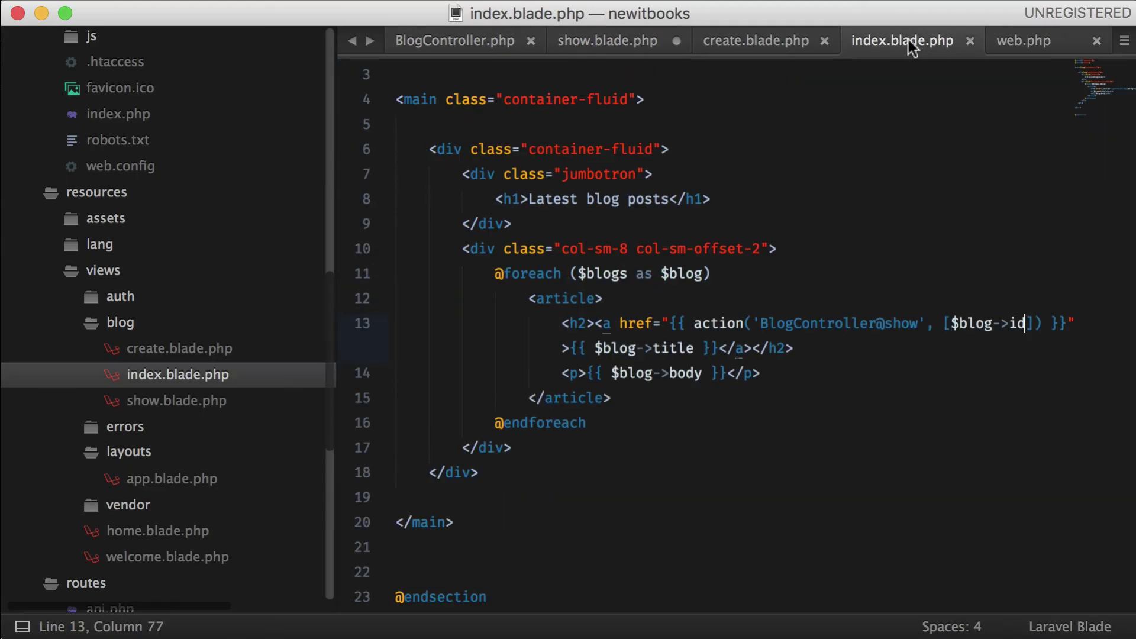
pyautogui.click(577, 422)
pyautogui.press('super+a')
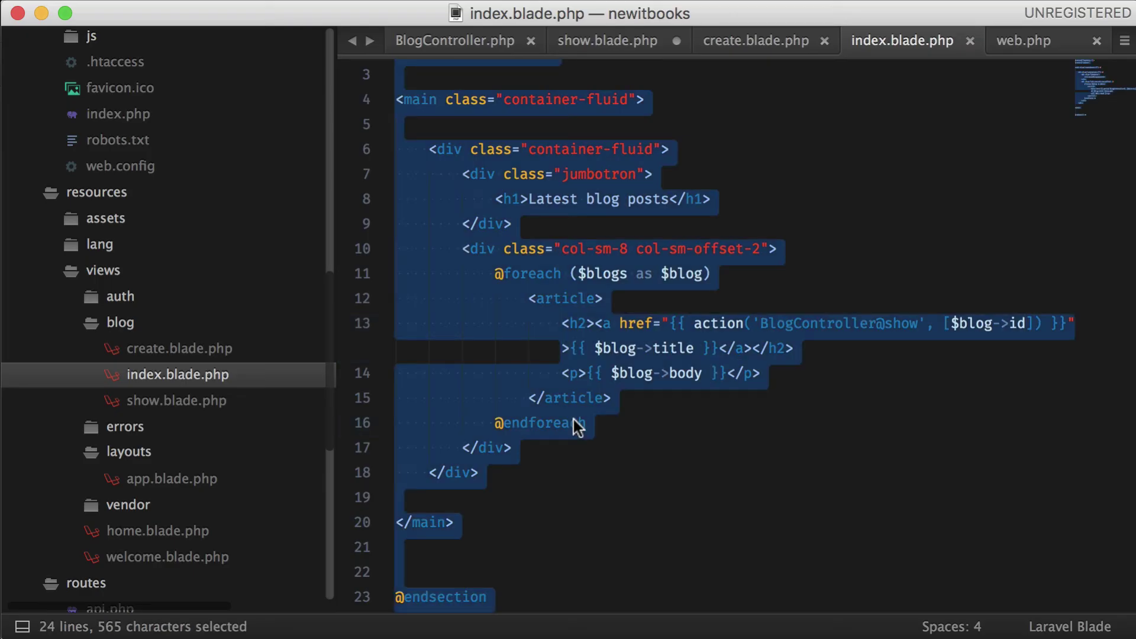
pyautogui.press('super+c')
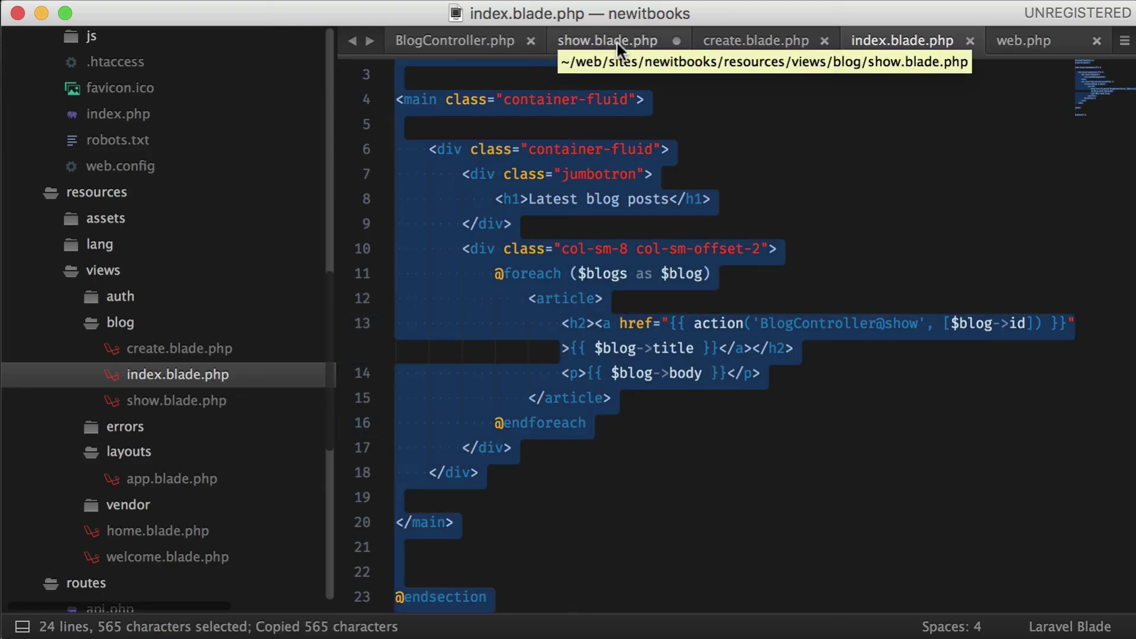
pyautogui.click(607, 40)
pyautogui.press('super+v')
pyautogui.scroll(3, 568, 356)
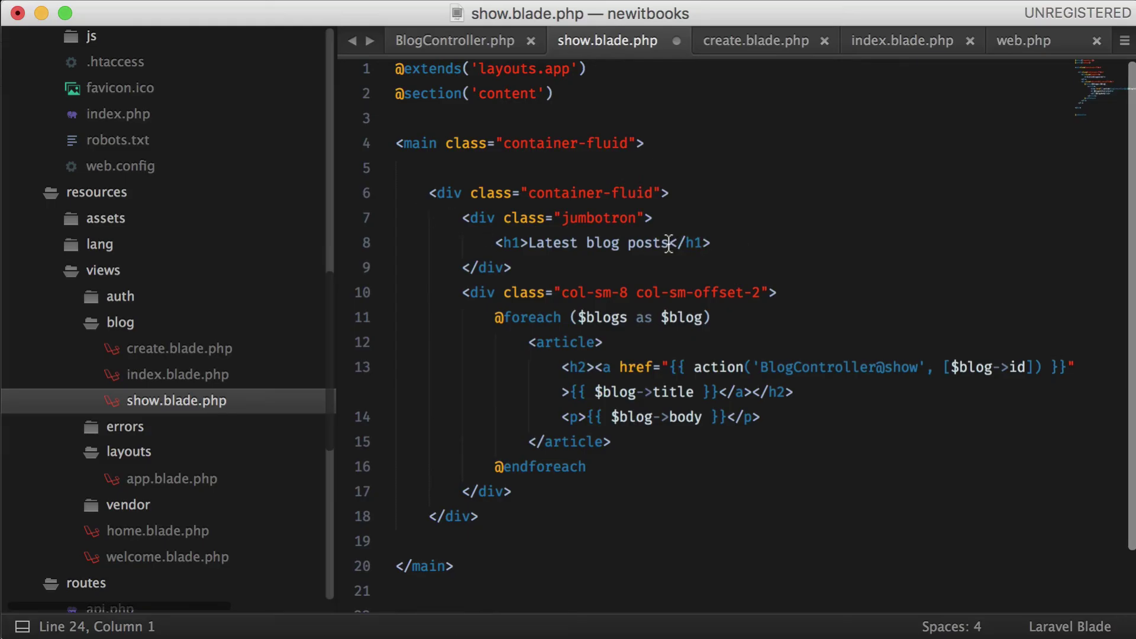
# Replace the 'Latest blog posts' h1 text with {{ $blog->title }}.
pyautogui.moveTo(668, 242); pyautogui.dragTo(529, 244)
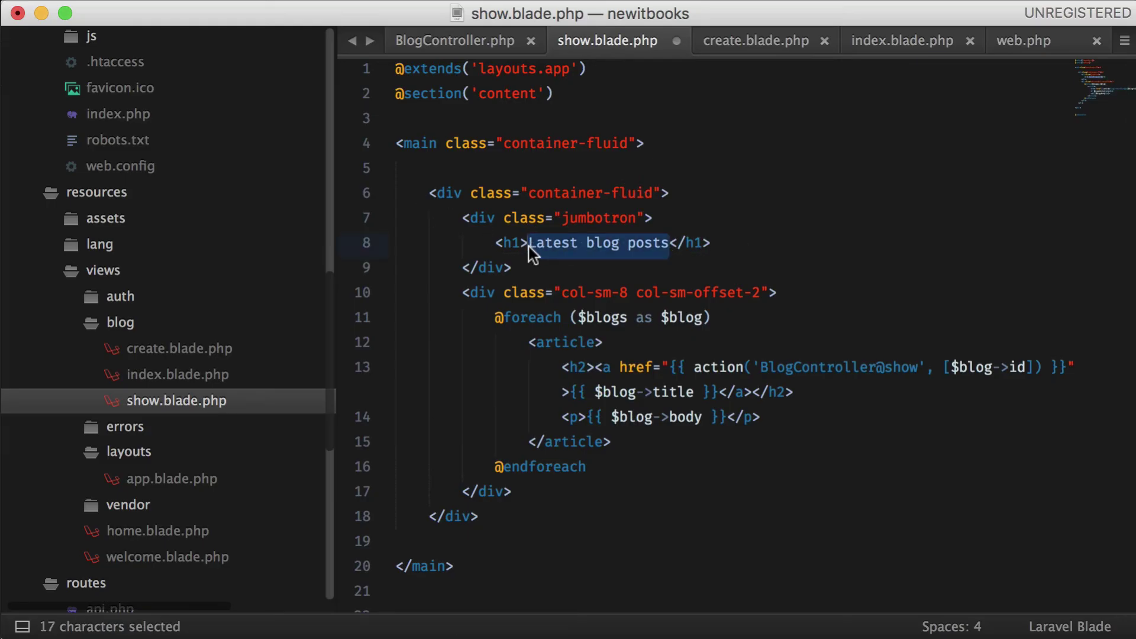
pyautogui.press('BackSpace')
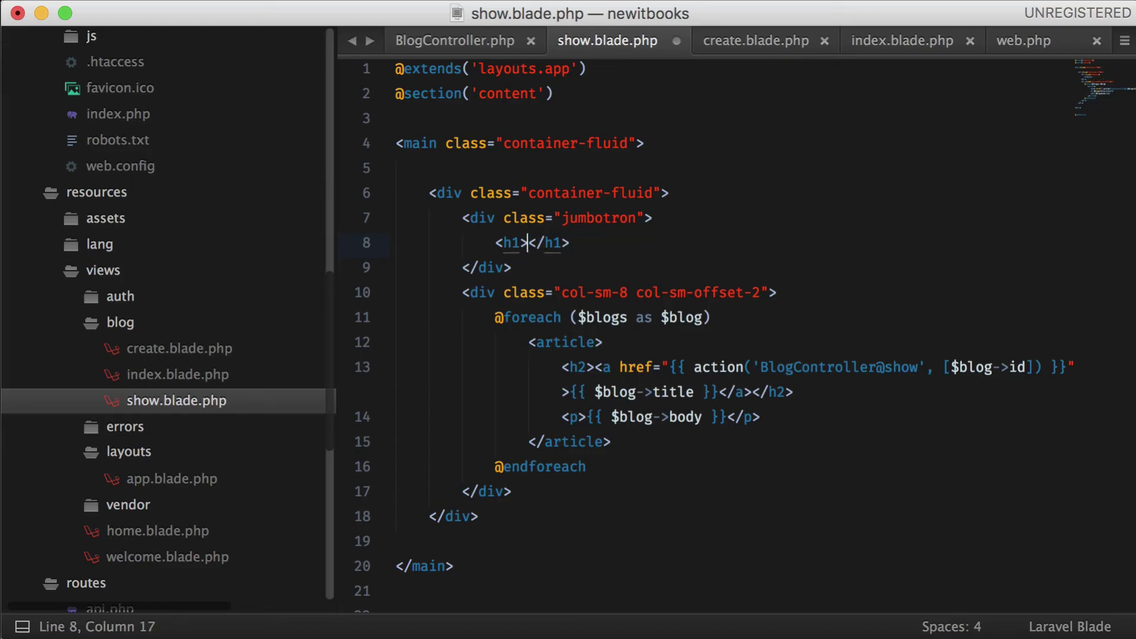
pyautogui.moveTo(717, 391); pyautogui.dragTo(578, 393)
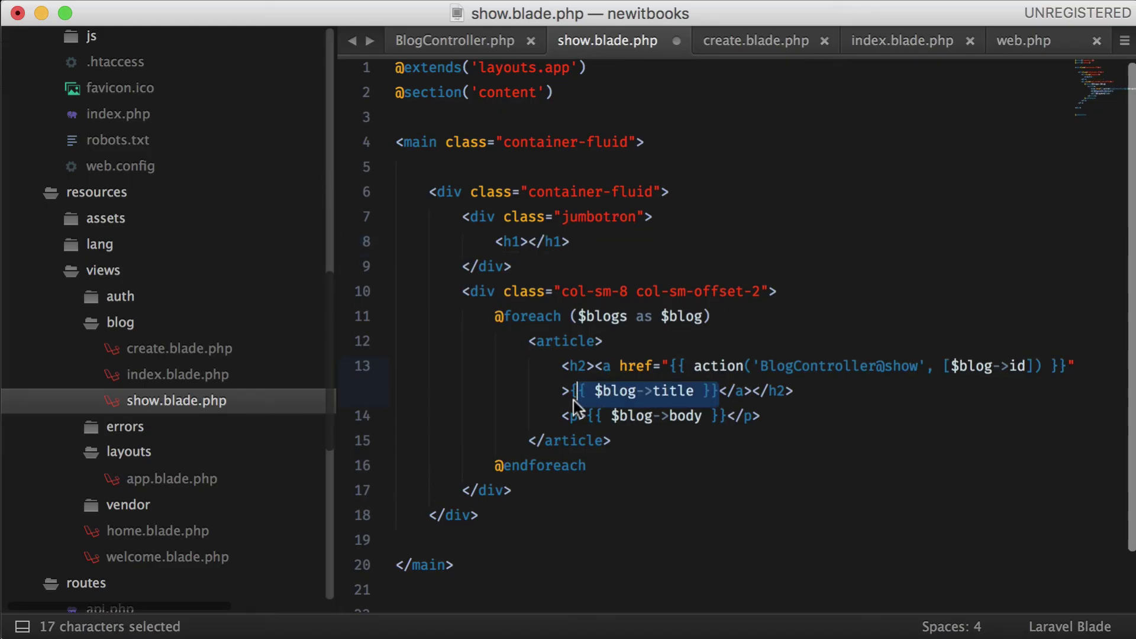
pyautogui.hotkey('shift', 'Left')
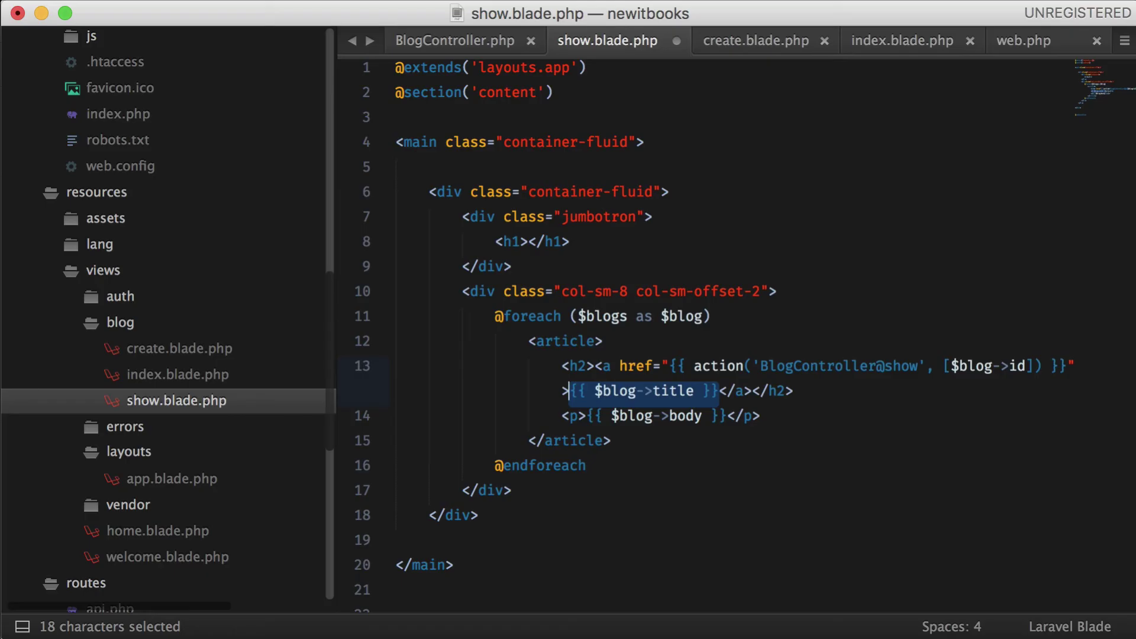
pyautogui.press('super+c')
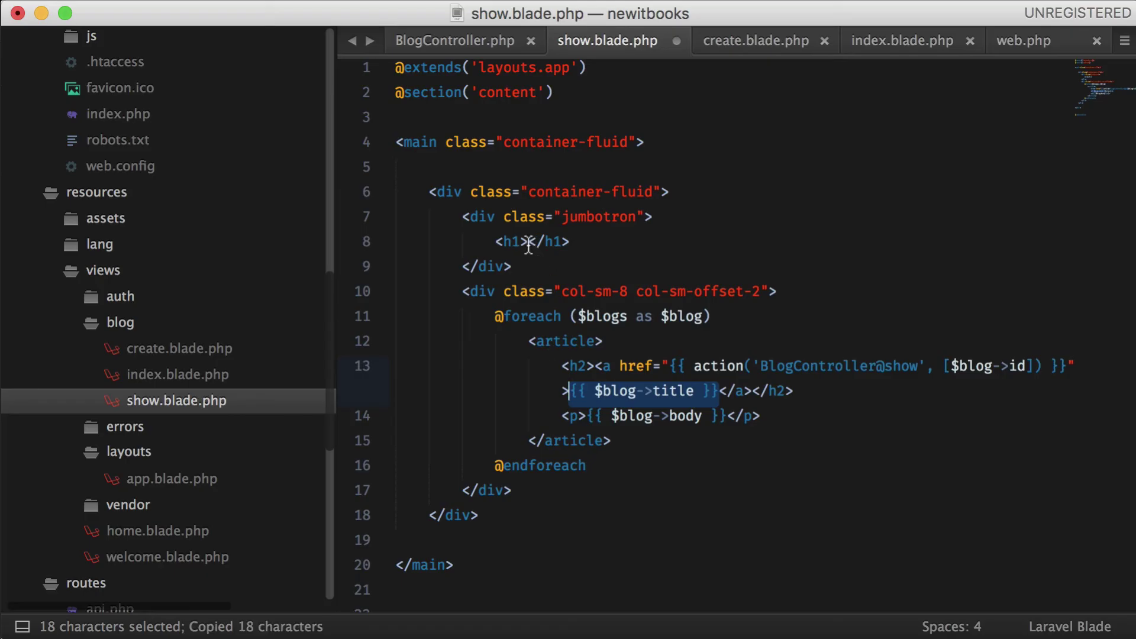
pyautogui.click(528, 242)
pyautogui.press('super+v')
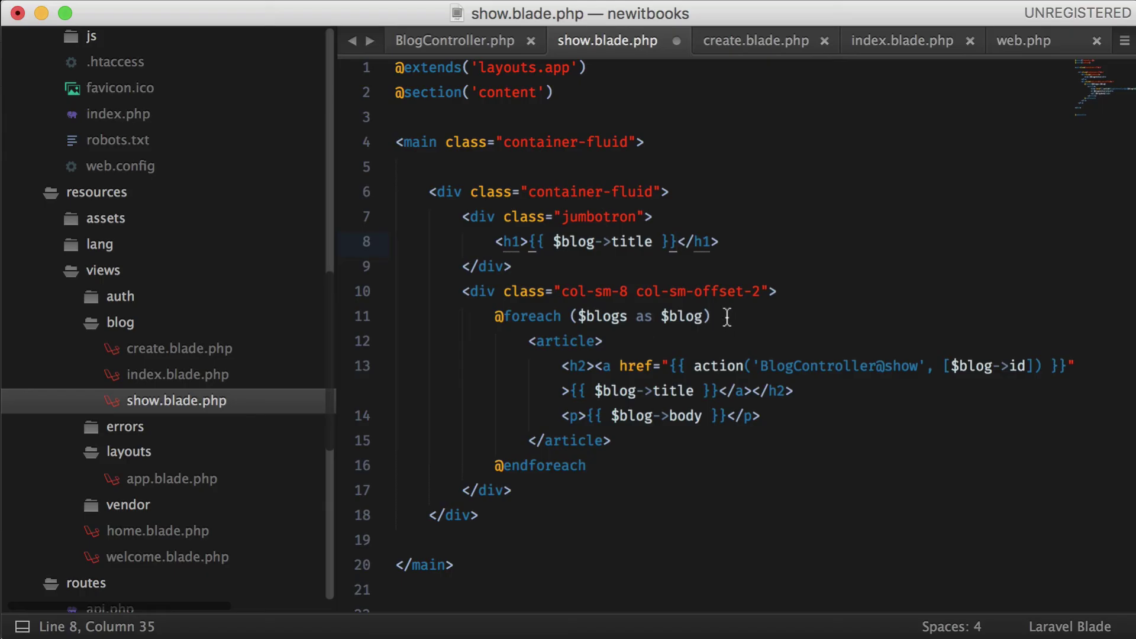
pyautogui.moveTo(713, 317); pyautogui.dragTo(353, 317)
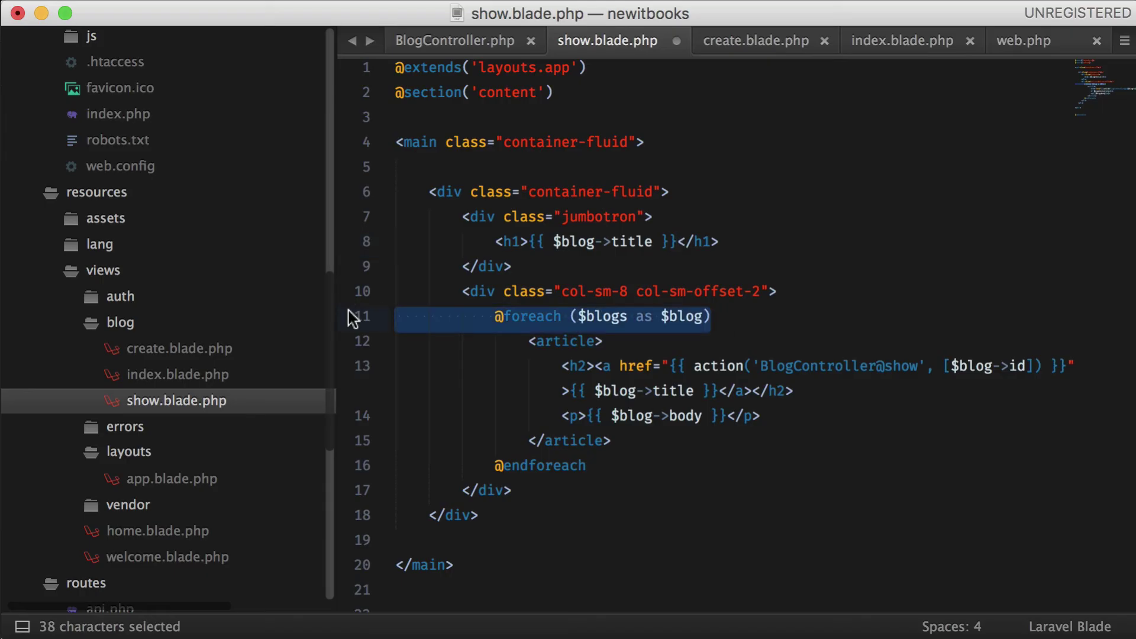
pyautogui.press('BackSpace')
pyautogui.press('BackSpace')
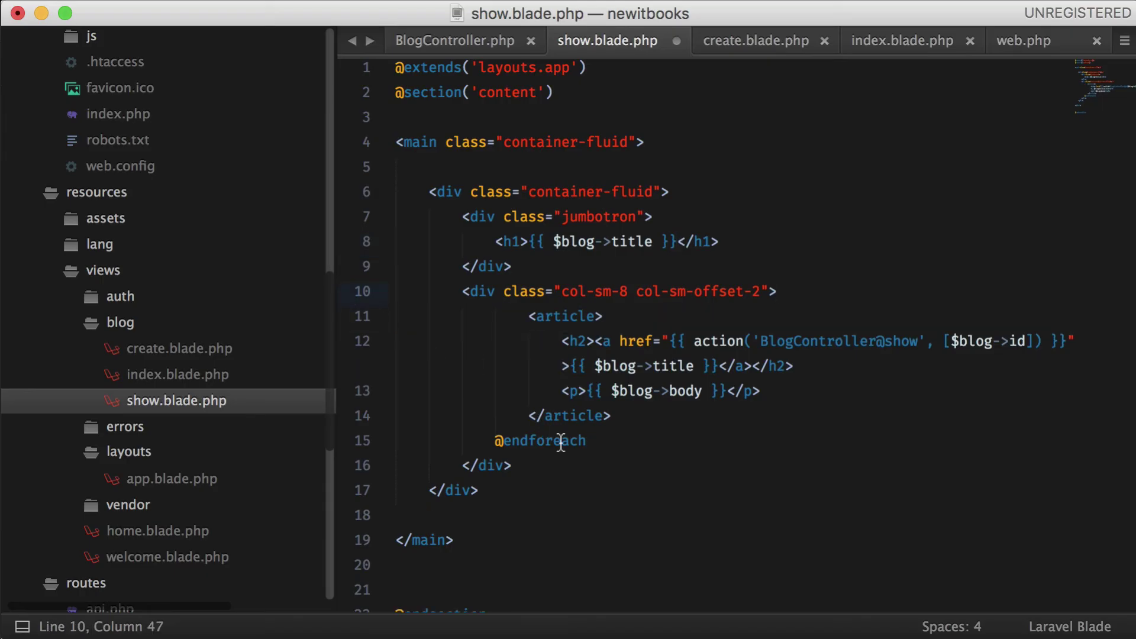
pyautogui.moveTo(611, 441); pyautogui.dragTo(284, 442)
pyautogui.press('BackSpace')
pyautogui.press('BackSpace')
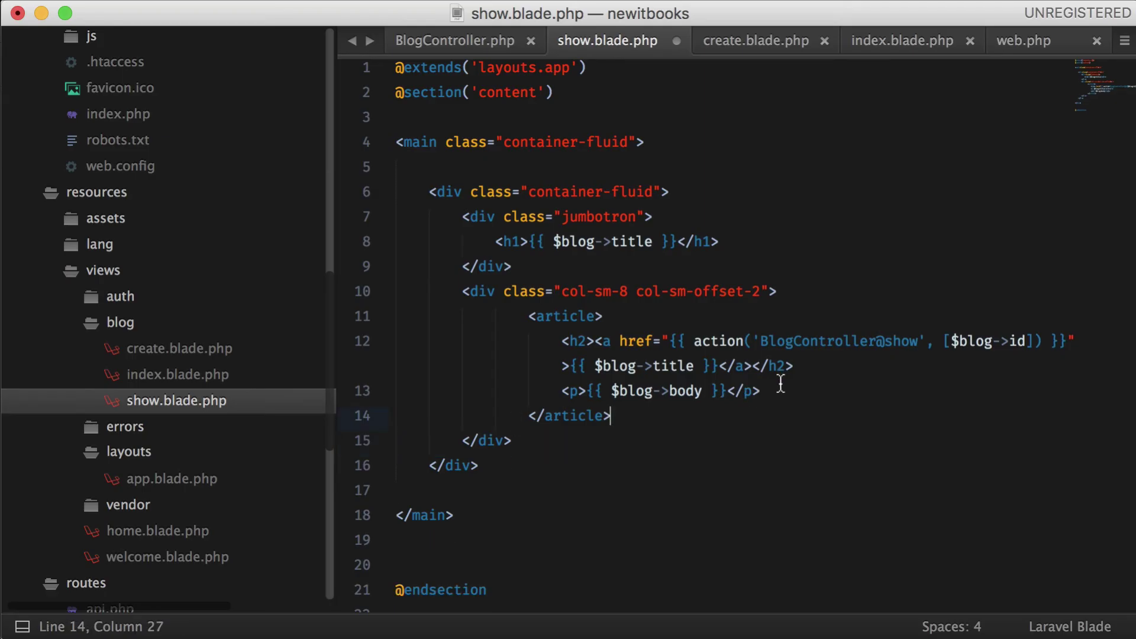
# Delete the linked h2 title heading and its leftover indentation.
pyautogui.moveTo(817, 368); pyautogui.dragTo(363, 382)
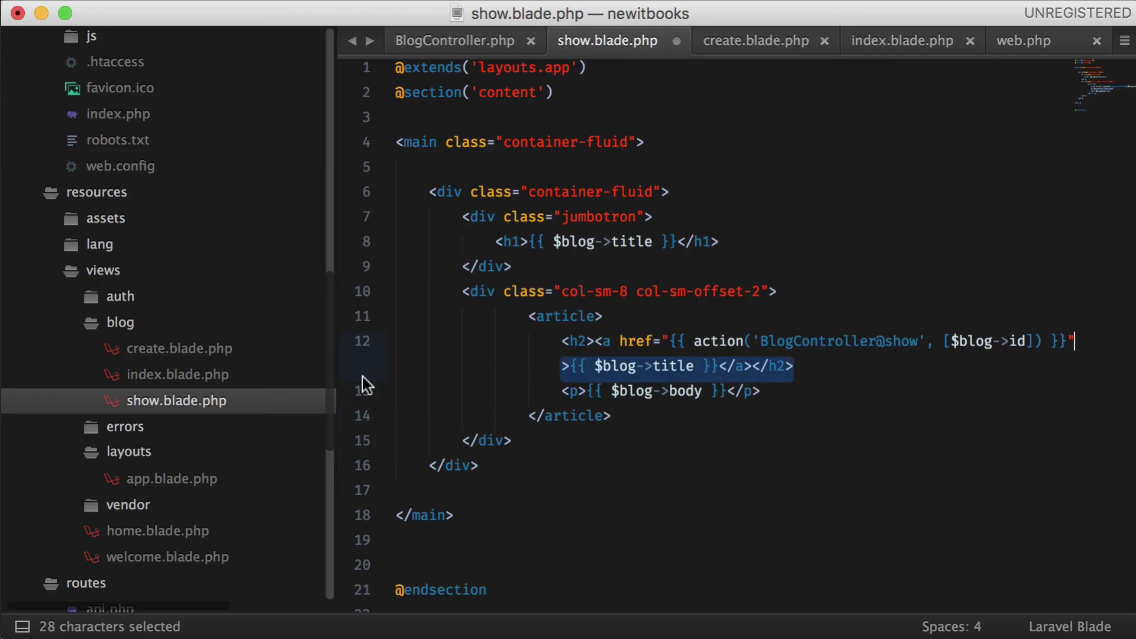
pyautogui.press('BackSpace')
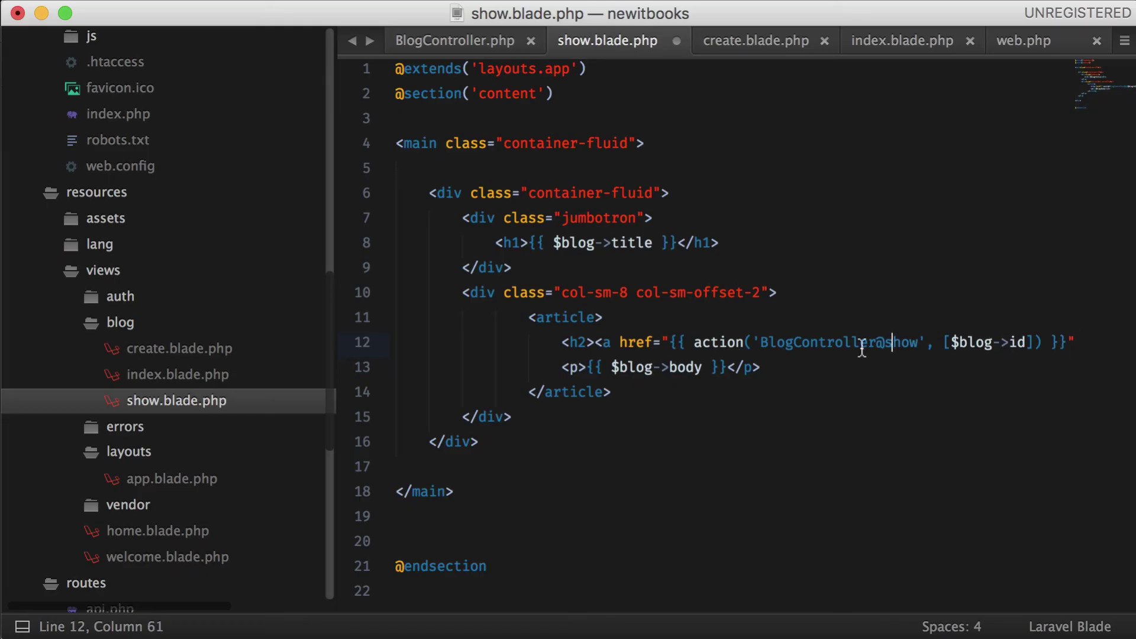
pyautogui.moveTo(562, 343); pyautogui.dragTo(1074, 343)
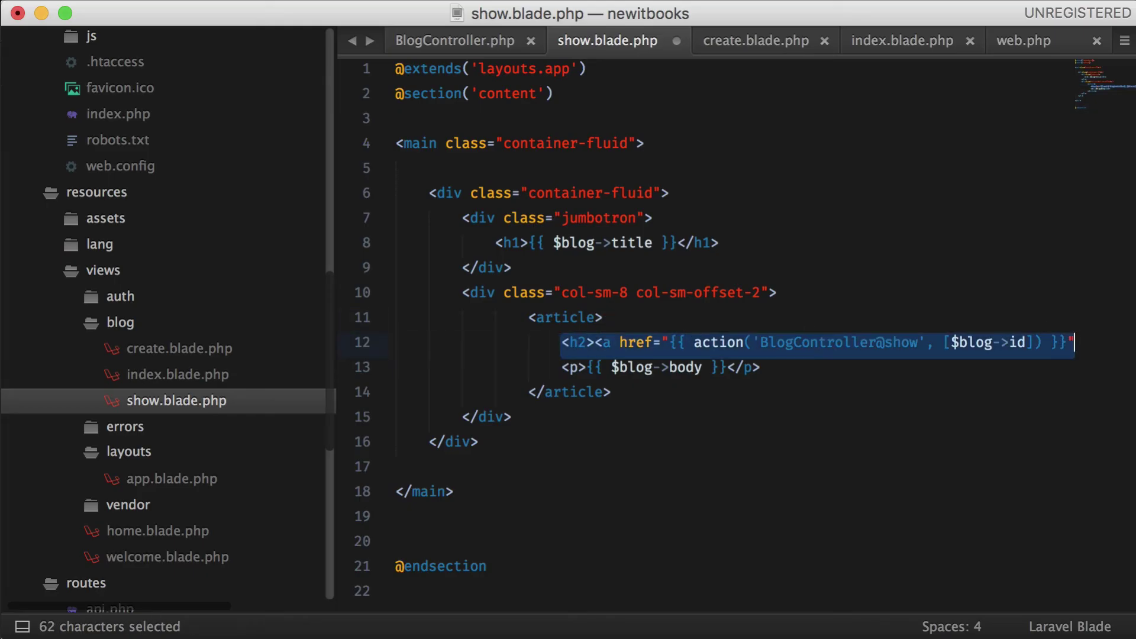
pyautogui.press('BackSpace')
pyautogui.press('BackSpace')
pyautogui.press('BackSpace')
pyautogui.press('BackSpace')
pyautogui.press('BackSpace')
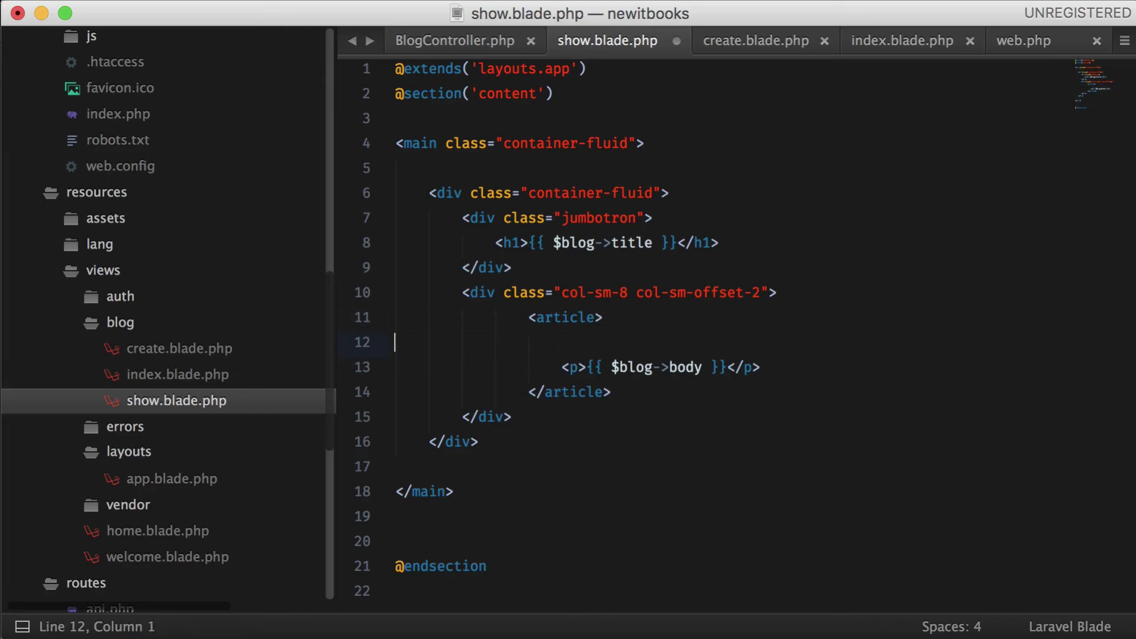
pyautogui.press('BackSpace')
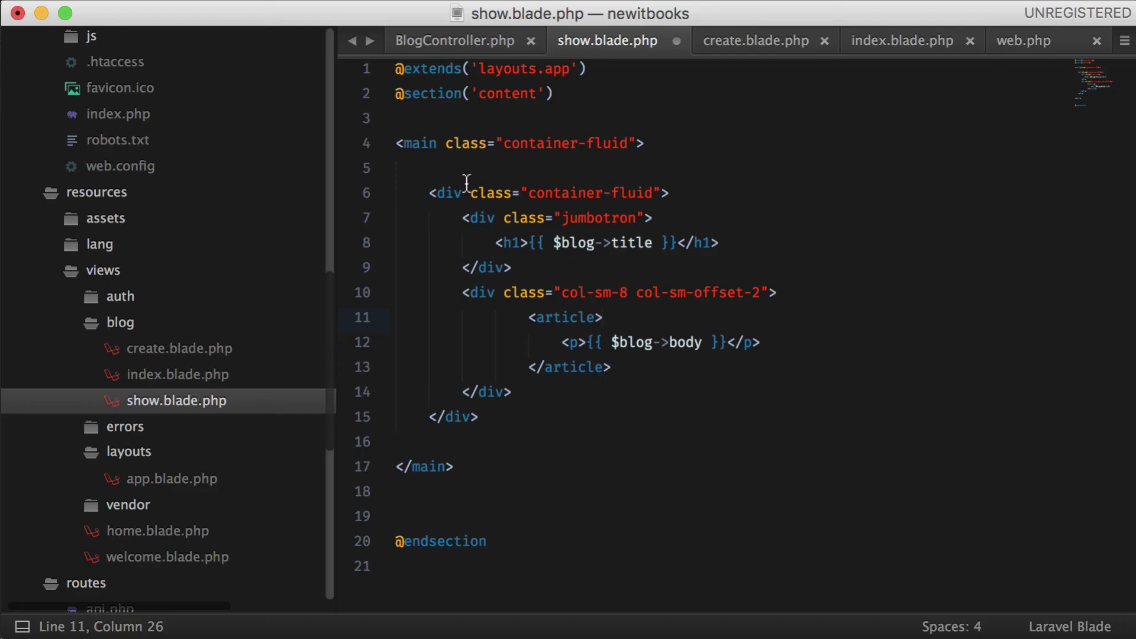
# Save show.blade.php, reload /blog/4, and check the title banner and body paragraph.
pyautogui.moveTo(703, 292)
pyautogui.press('super+s')
pyautogui.press('super+Tab')
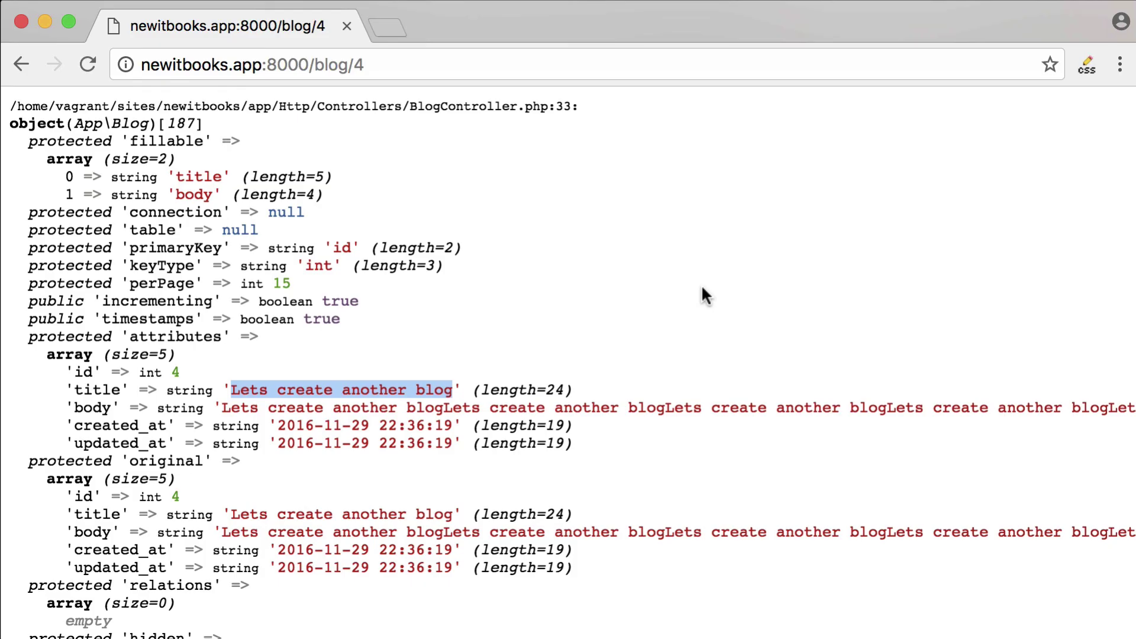
pyautogui.press('super+r')
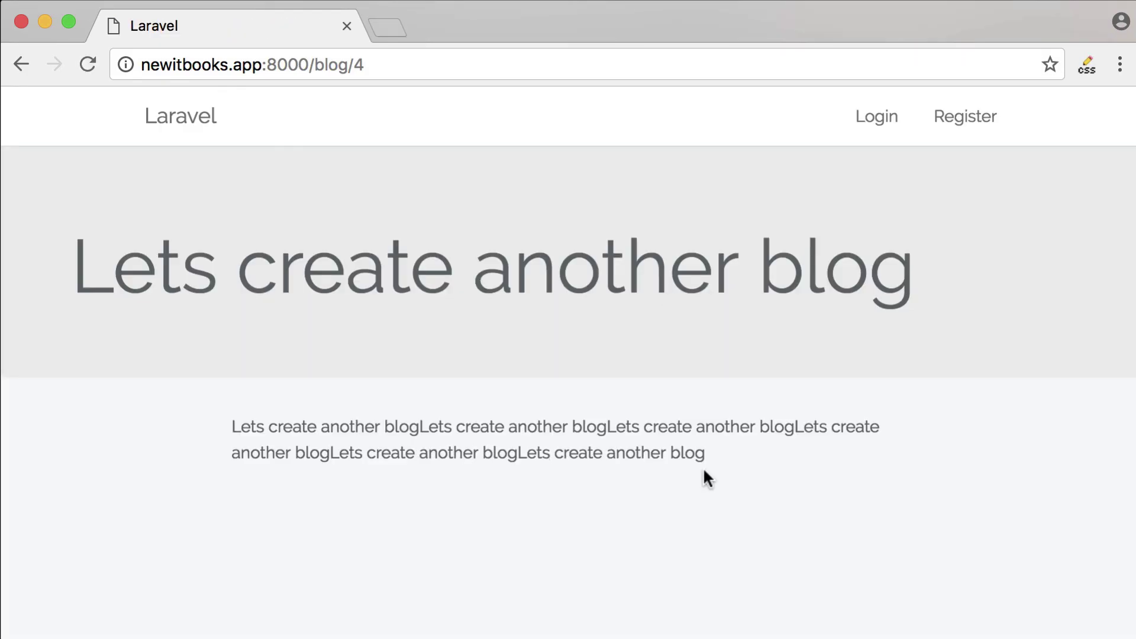
pyautogui.tripleClick(596, 433)
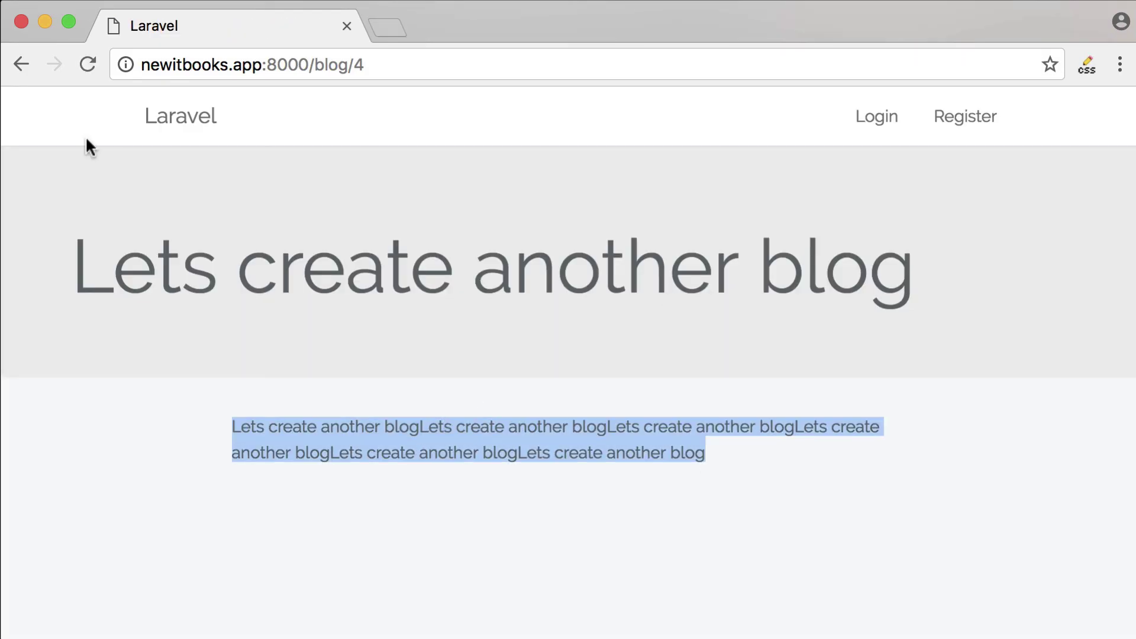
pyautogui.click(616, 501)
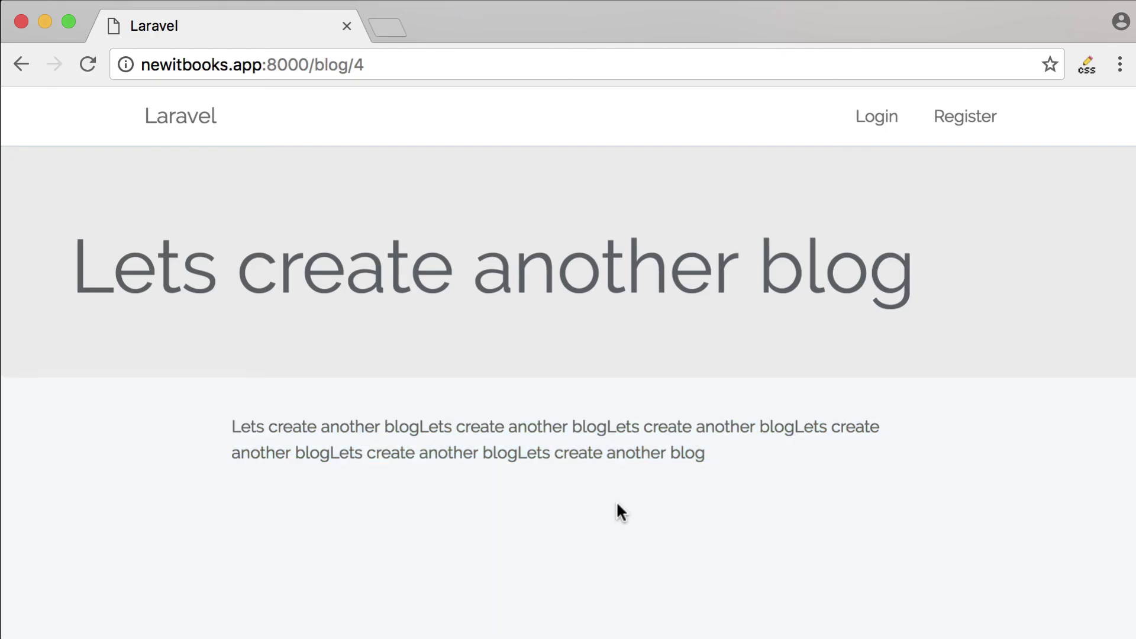
pyautogui.press('super+Tab')
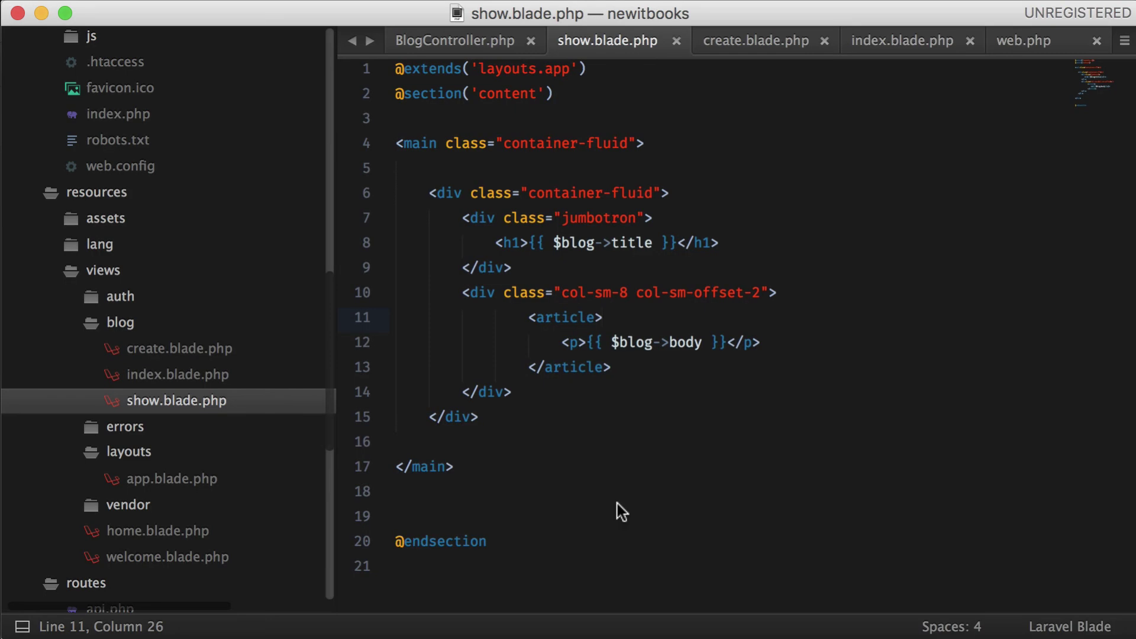
# Remove the <article> and </article> tags surrounding the body paragraph.
pyautogui.moveTo(613, 368); pyautogui.dragTo(394, 369)
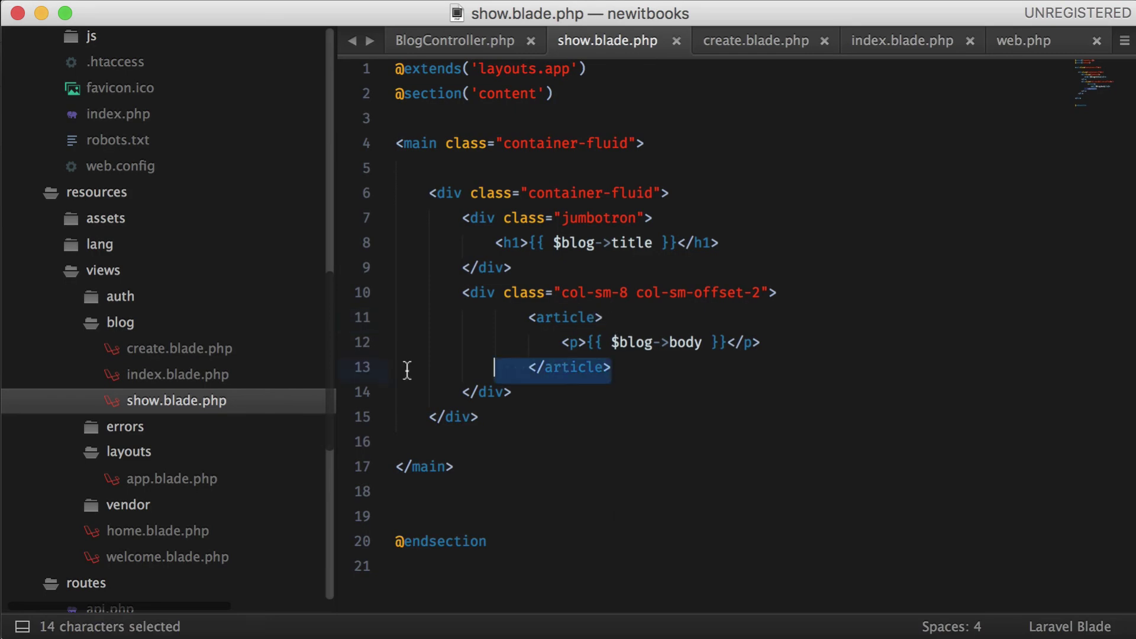
pyautogui.press('BackSpace')
pyautogui.press('BackSpace')
pyautogui.moveTo(604, 318); pyautogui.dragTo(395, 318)
pyautogui.press('BackSpace')
pyautogui.press('BackSpace')
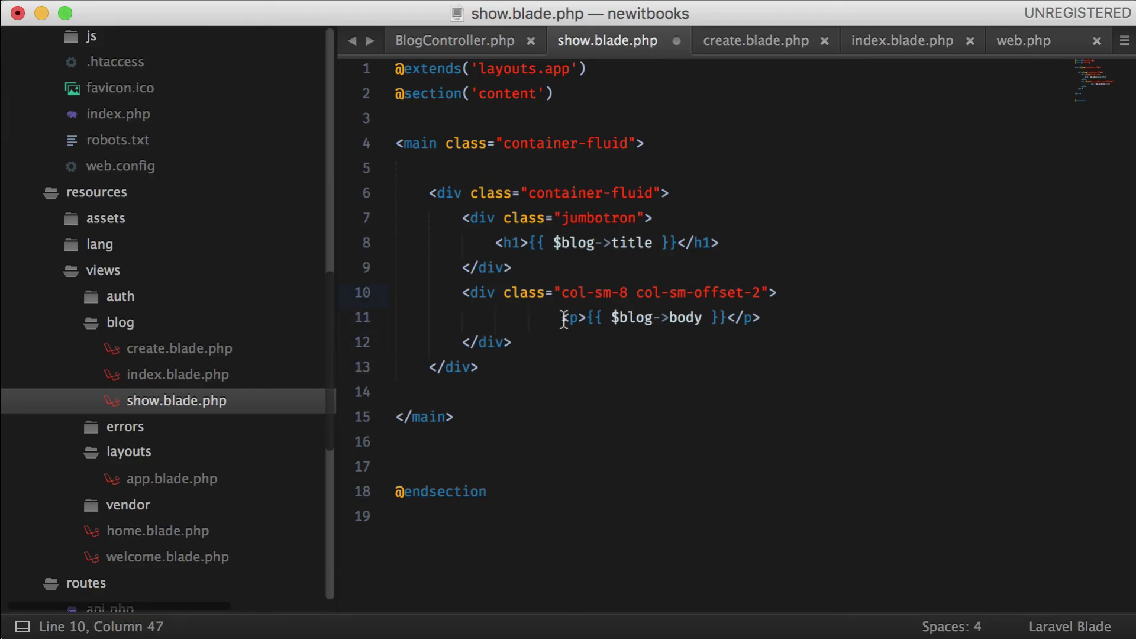
pyautogui.click(562, 331)
pyautogui.press('BackSpace')
pyautogui.press('BackSpace')
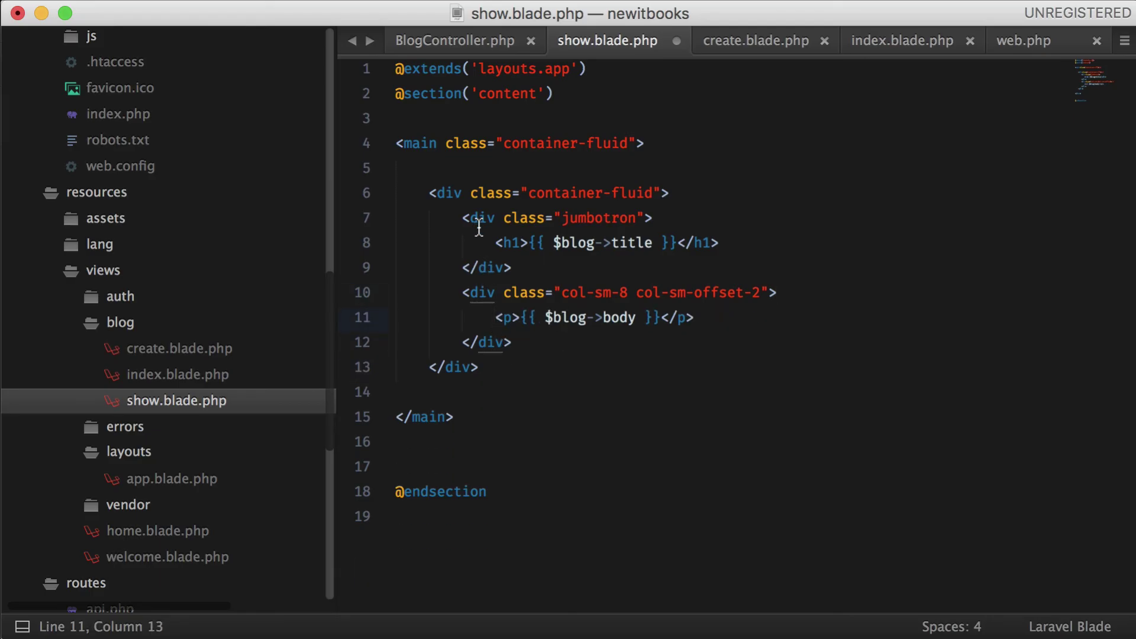
# Add new lines for <article> after the container div opens and </article> before it closes.
pyautogui.click(478, 219)
pyautogui.click(441, 193)
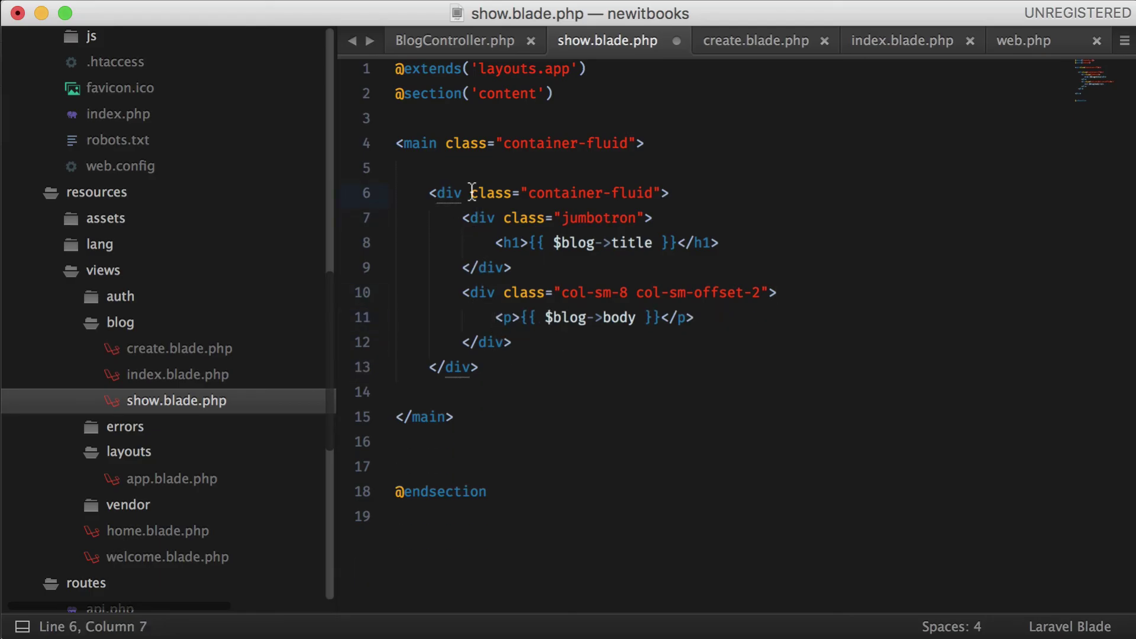
pyautogui.click(678, 194)
pyautogui.press('Return')
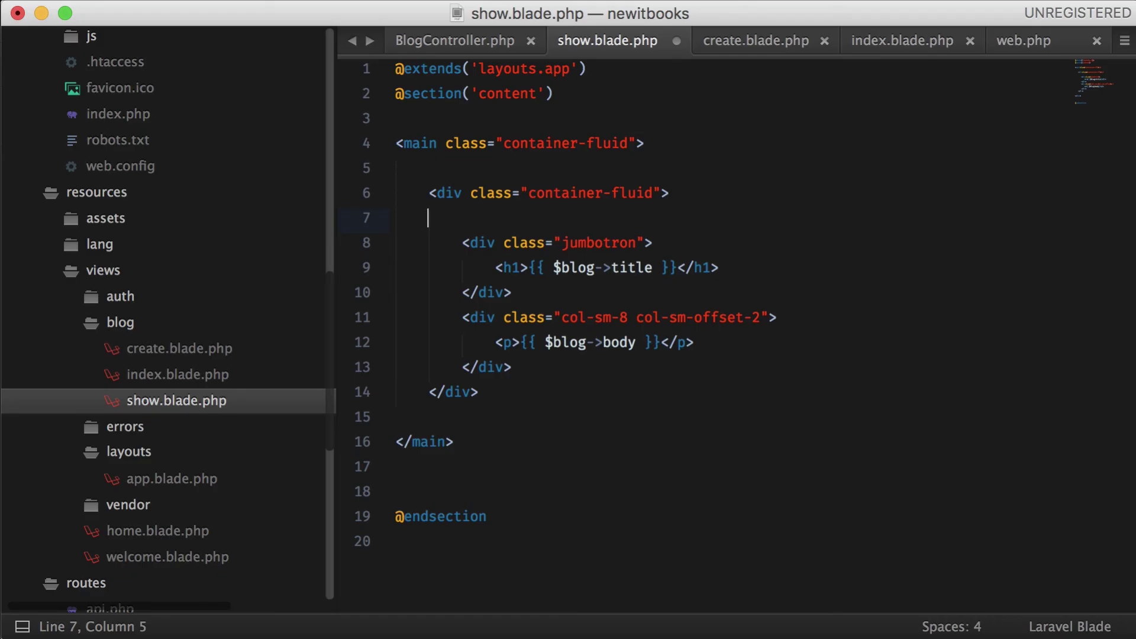
pyautogui.write('<article>')
pyautogui.click(482, 242)
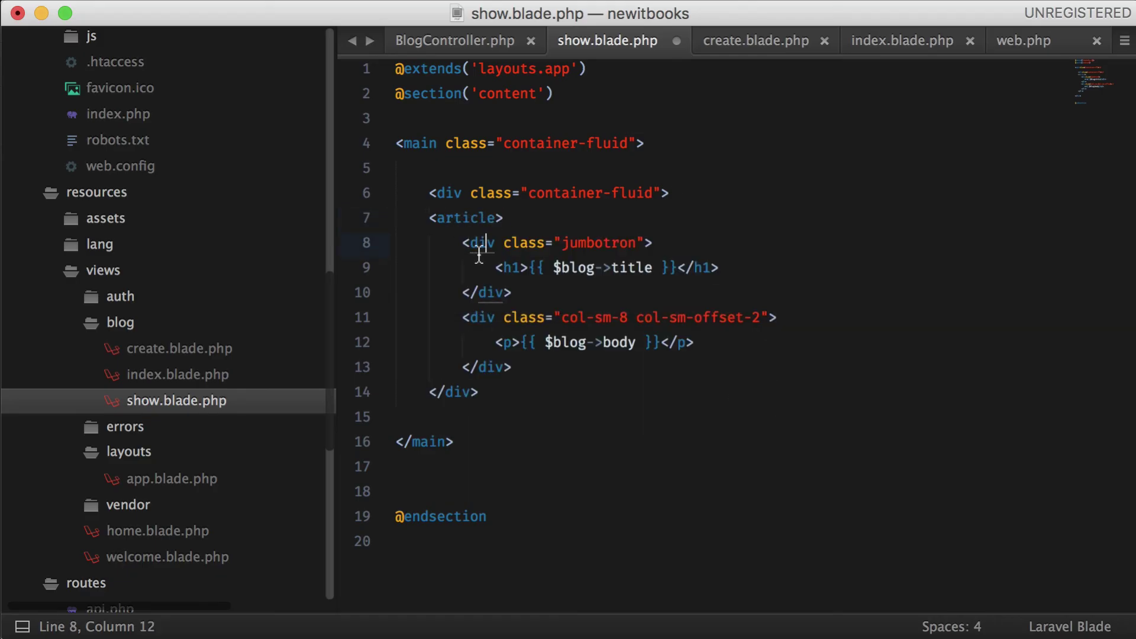
pyautogui.click(453, 193)
pyautogui.click(518, 366)
pyautogui.press('Return')
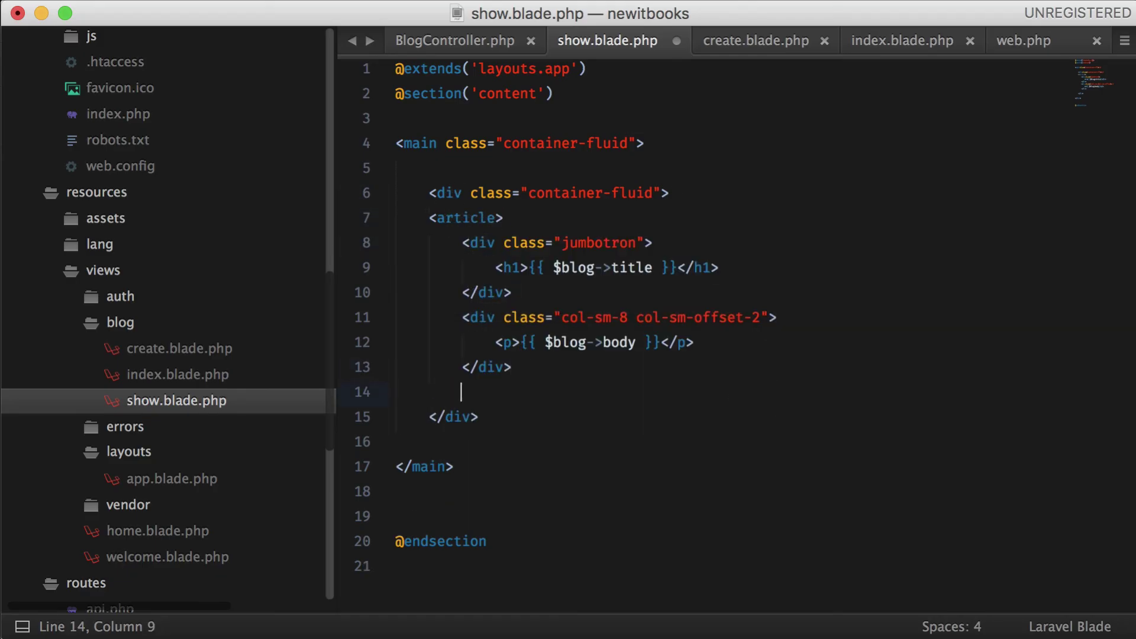
pyautogui.write('</article>')
# Indent the new article block one level and save show.blade.php.
pyautogui.moveTo(513, 392); pyautogui.dragTo(429, 225)
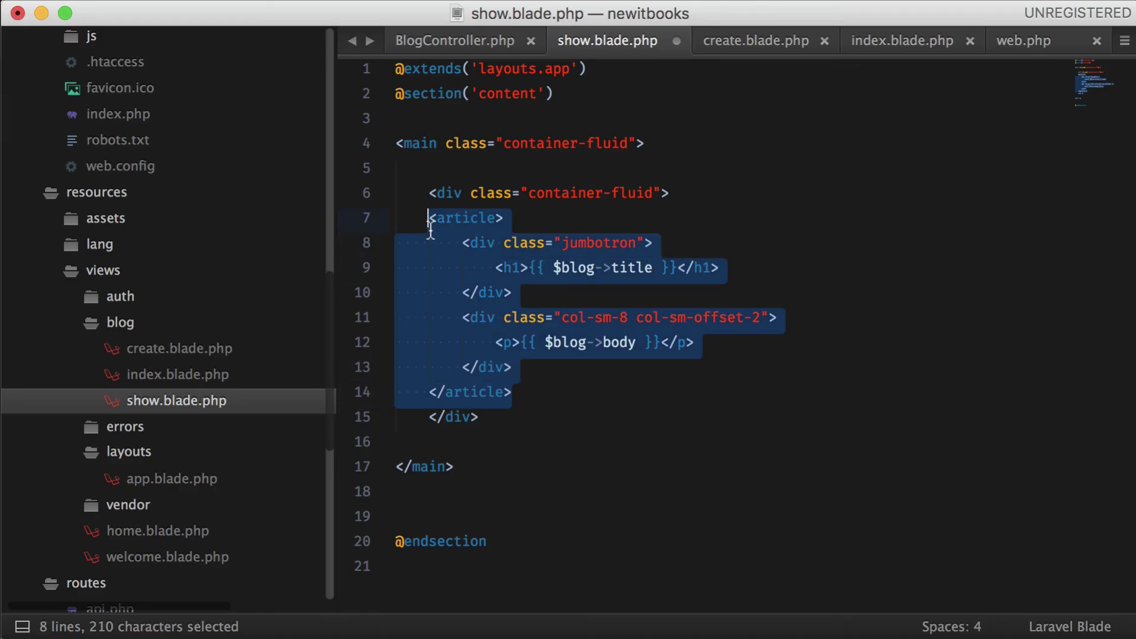
pyautogui.press('Tab')
pyautogui.click(624, 418)
pyautogui.click(624, 442)
pyautogui.press('super+s')
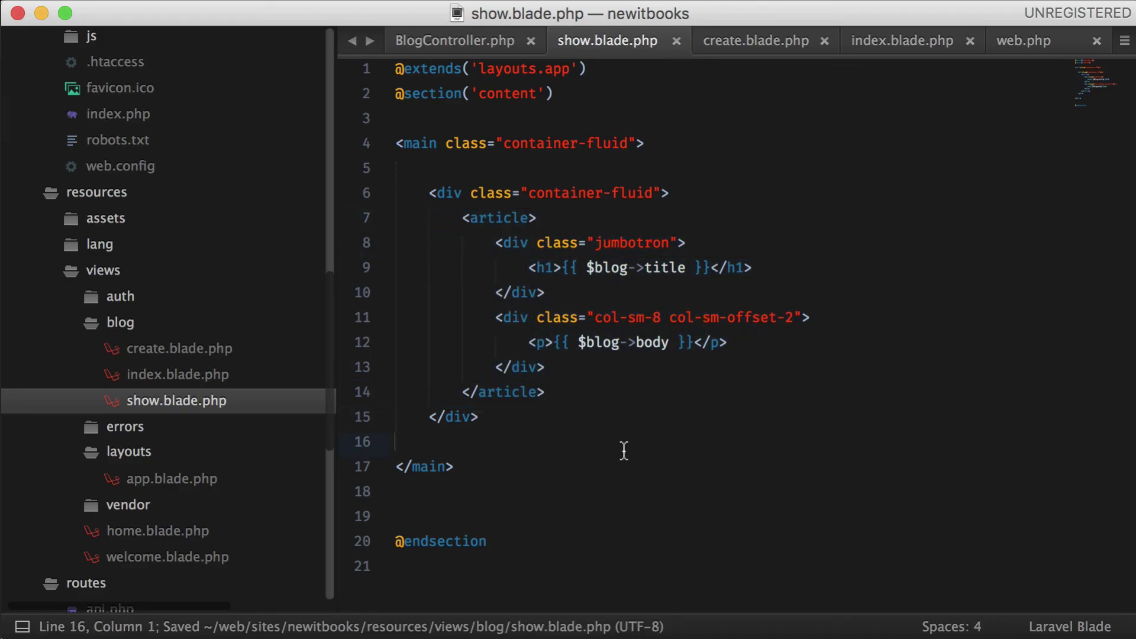
pyautogui.press('super+Tab')
pyautogui.press('super+r')
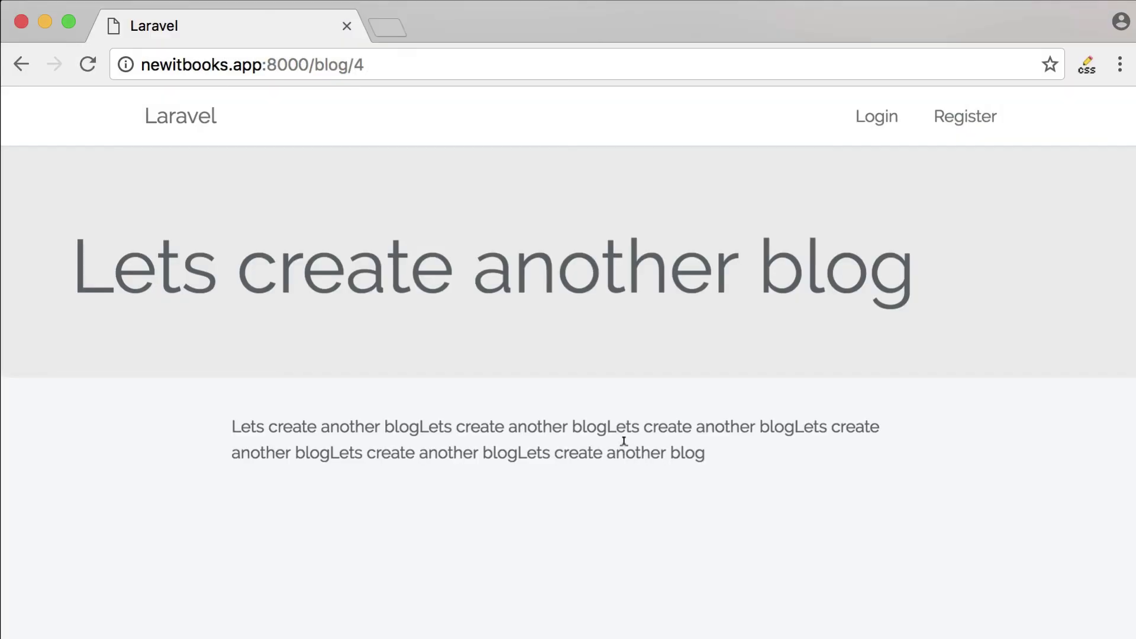
pyautogui.rightClick(516, 193)
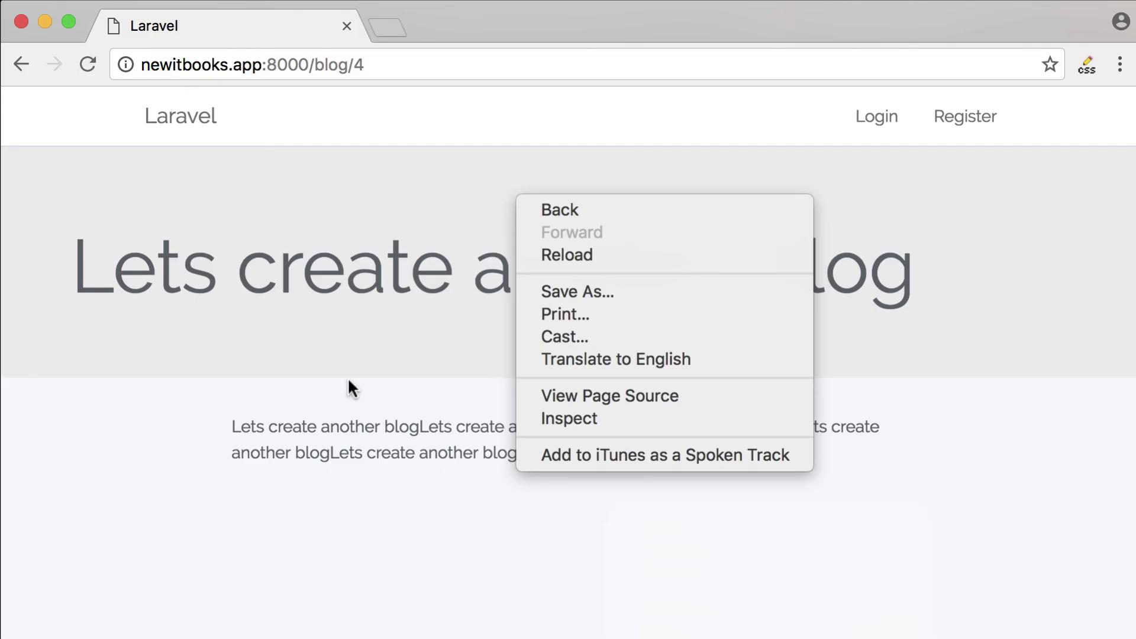
pyautogui.click(676, 393)
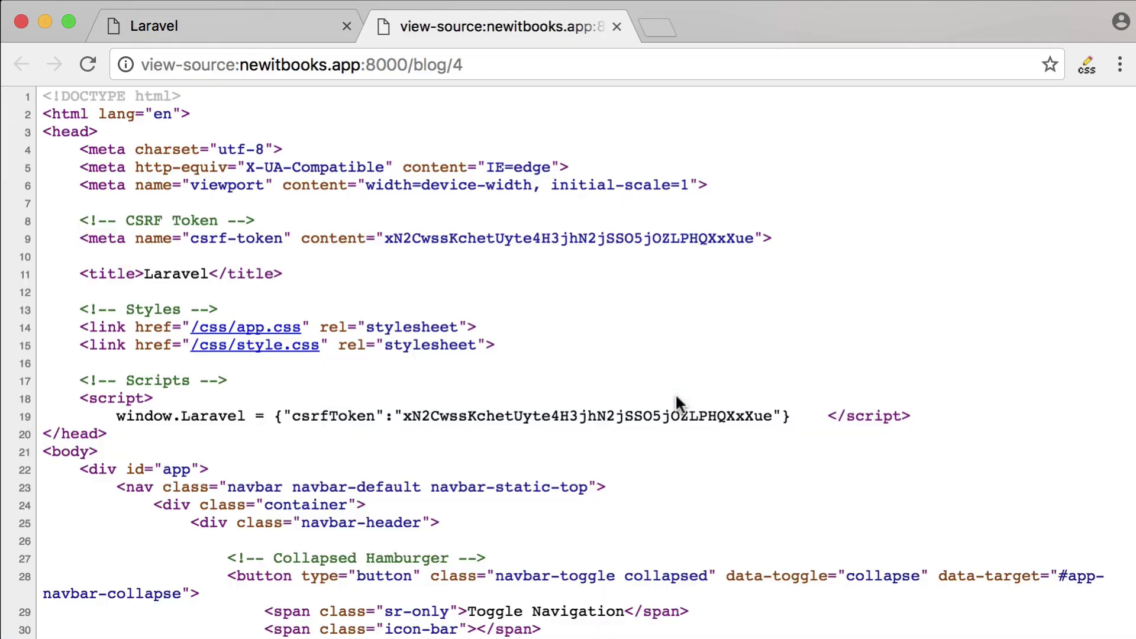
pyautogui.scroll(-1, 588, 444)
pyautogui.scroll(-3, 587, 446)
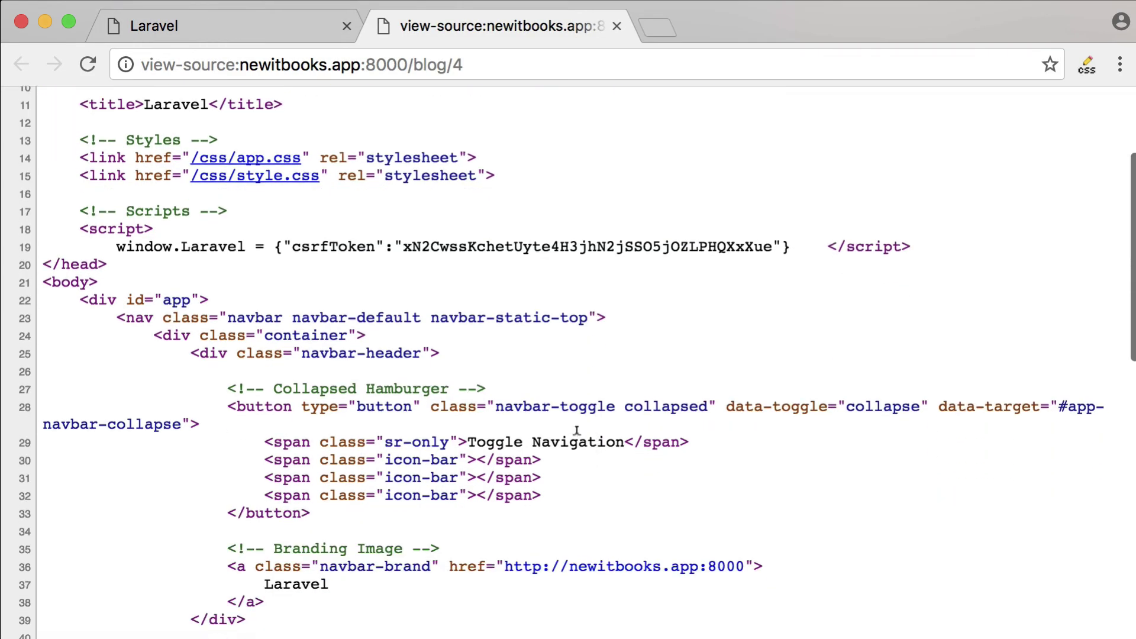
pyautogui.scroll(-2, 586, 445)
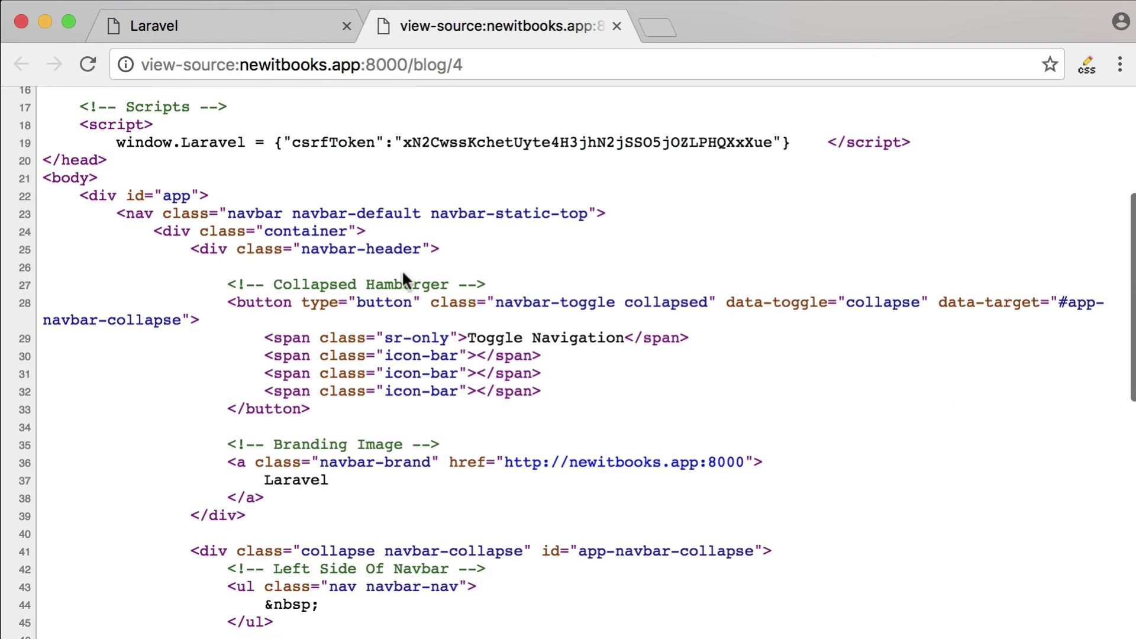
pyautogui.scroll(-3, 351, 342)
pyautogui.scroll(-1, 350, 341)
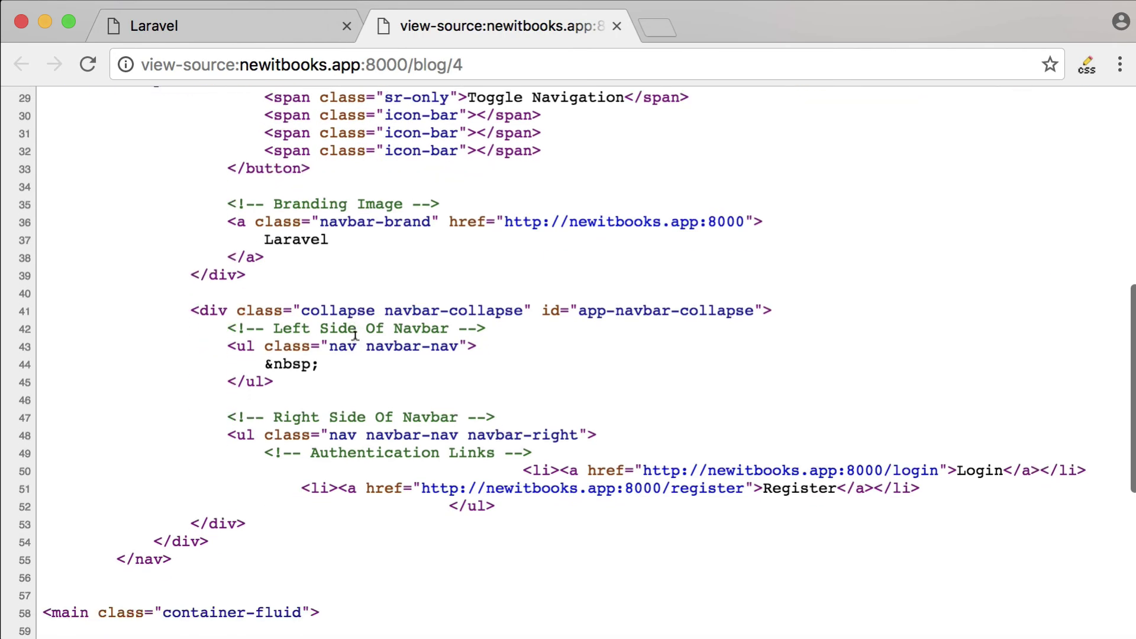
pyautogui.scroll(-2, 355, 337)
pyautogui.scroll(-2, 355, 337)
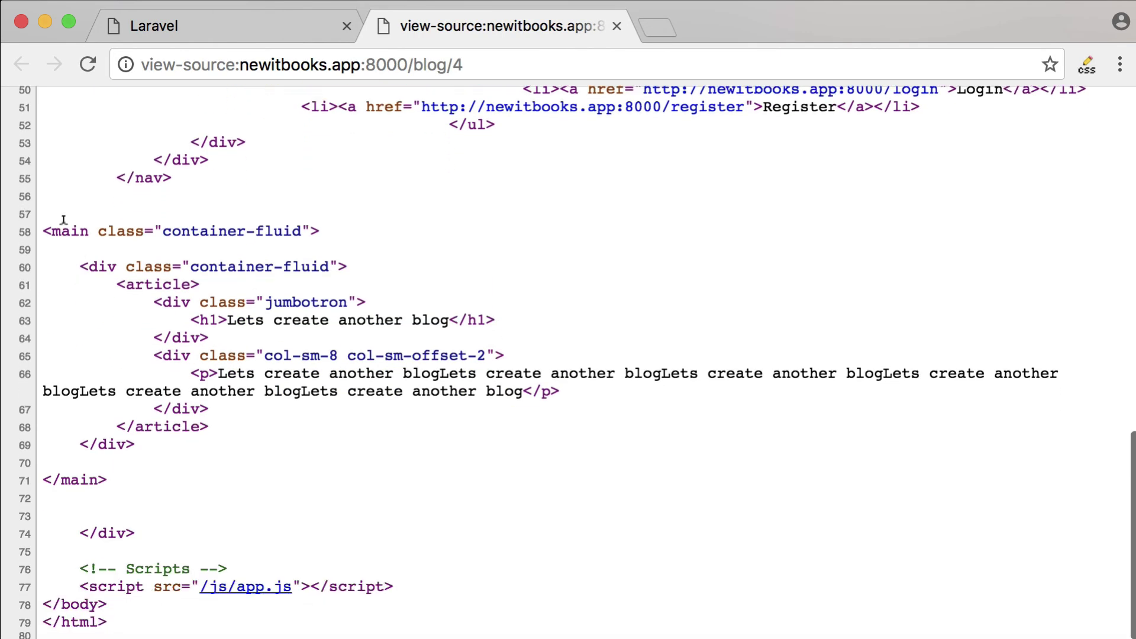
pyautogui.doubleClick(68, 230)
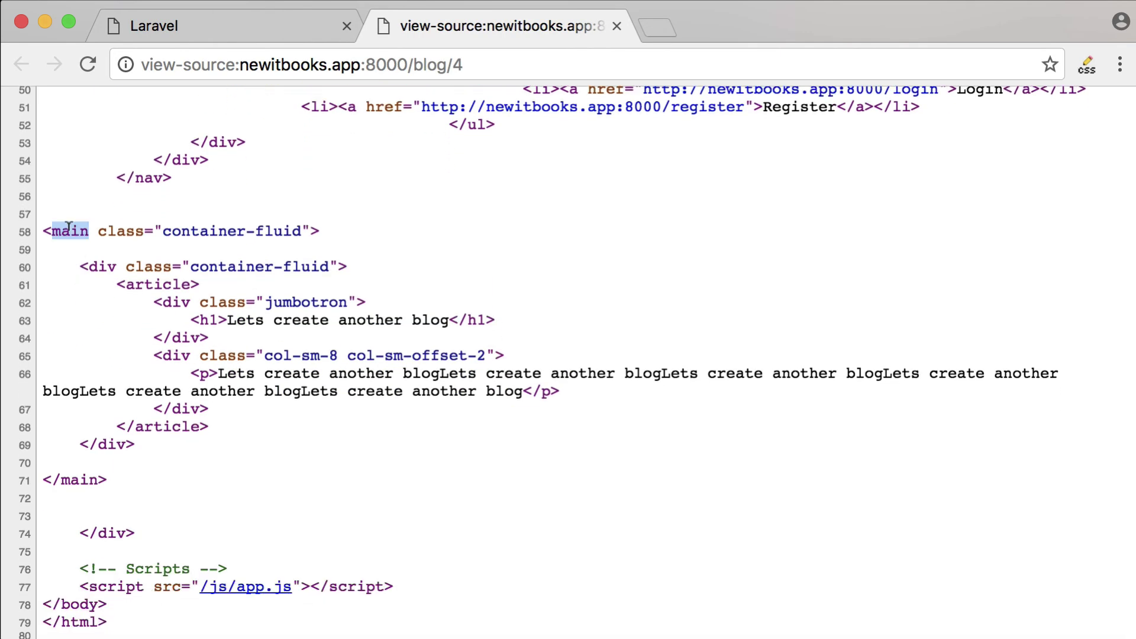
pyautogui.doubleClick(169, 284)
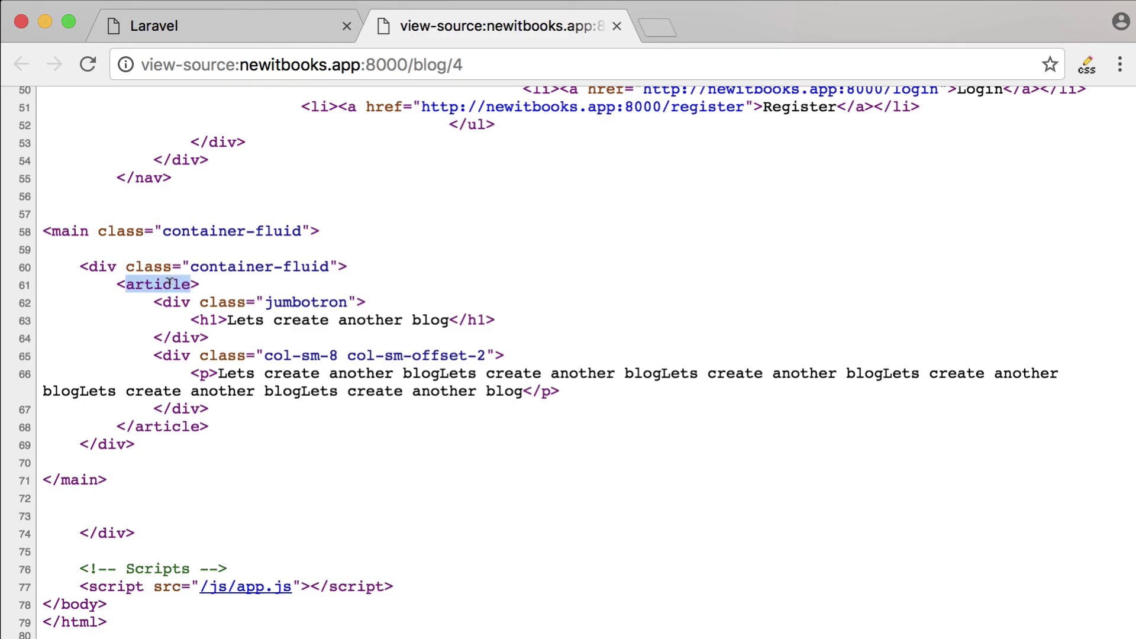
pyautogui.moveTo(493, 318); pyautogui.dragTo(107, 338)
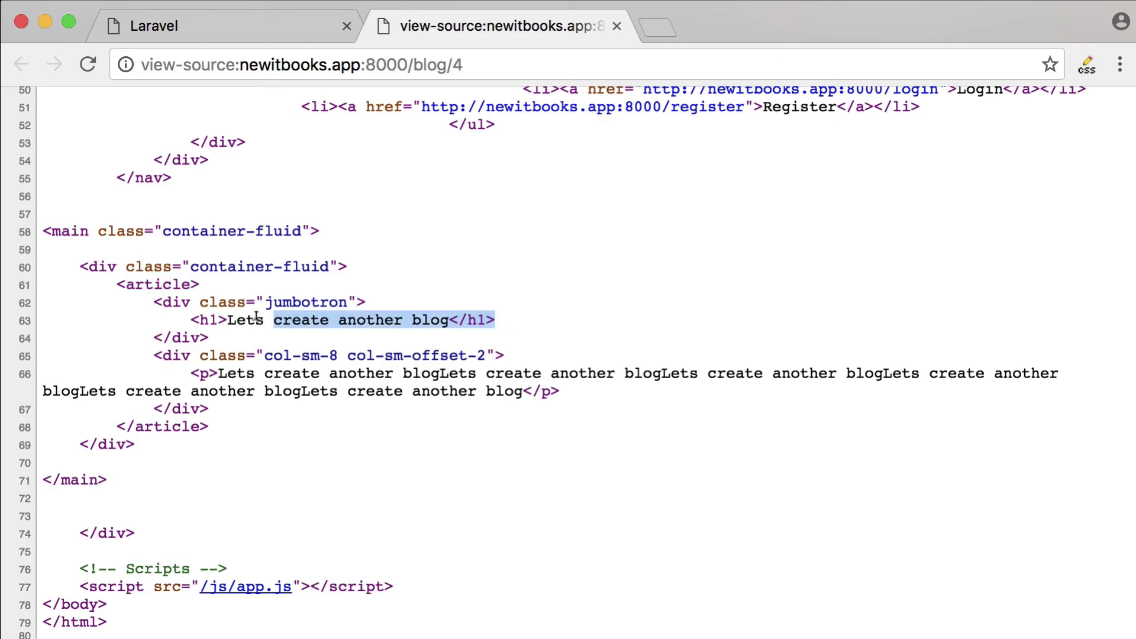
pyautogui.click(382, 367)
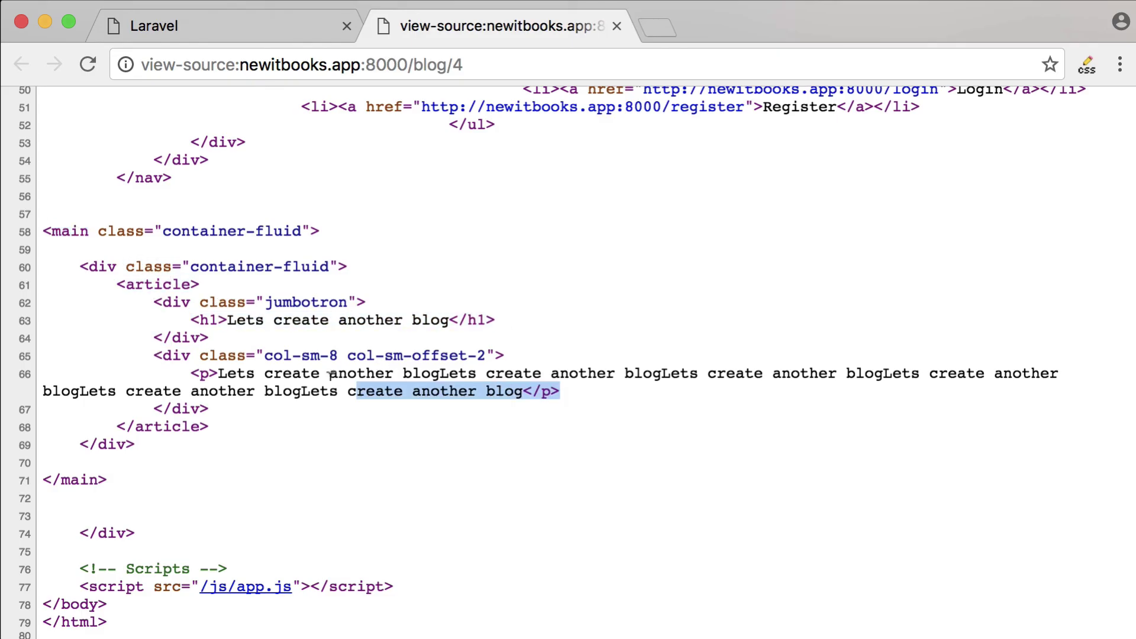
pyautogui.moveTo(555, 390); pyautogui.dragTo(253, 372)
pyautogui.doubleClick(166, 427)
pyautogui.click(289, 438)
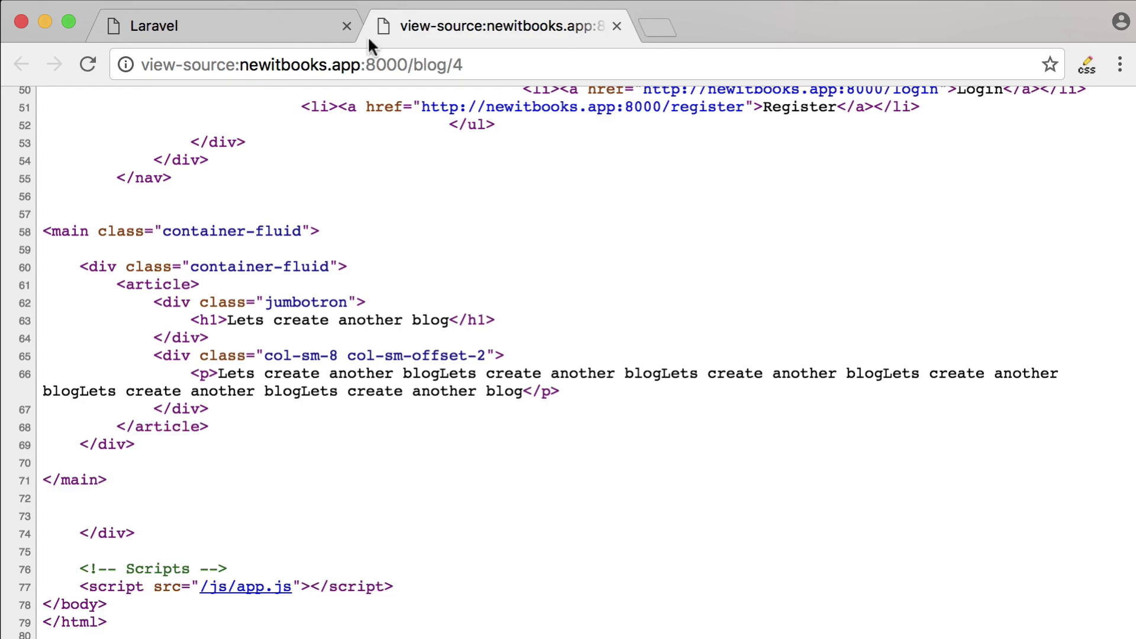
pyautogui.click(616, 26)
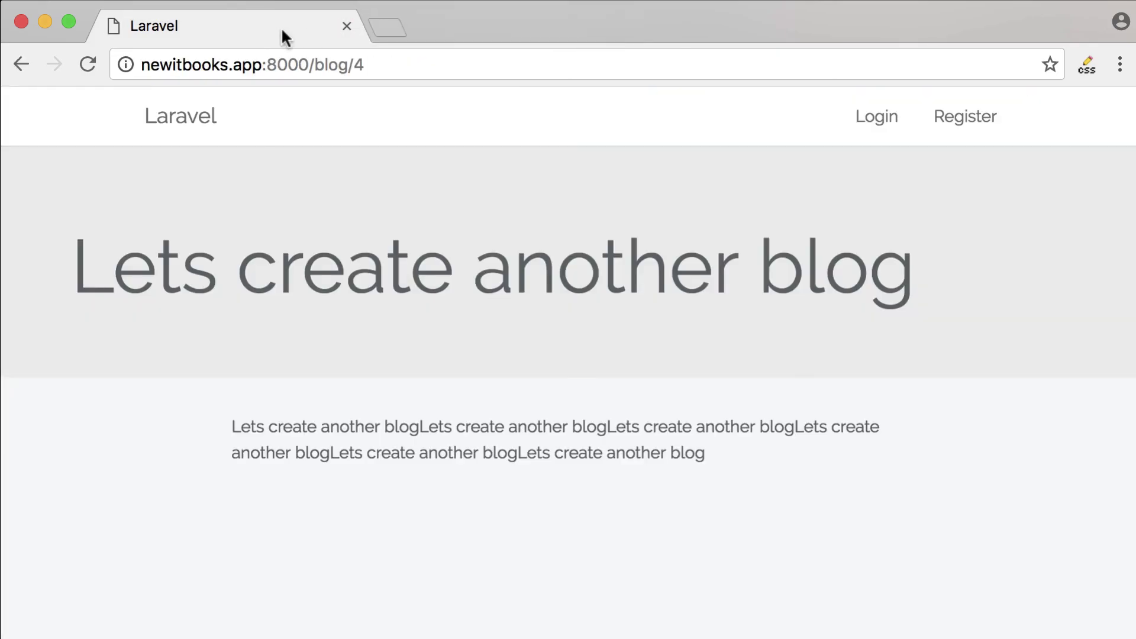
pyautogui.moveTo(594, 453); pyautogui.dragTo(602, 454)
pyautogui.click(754, 539)
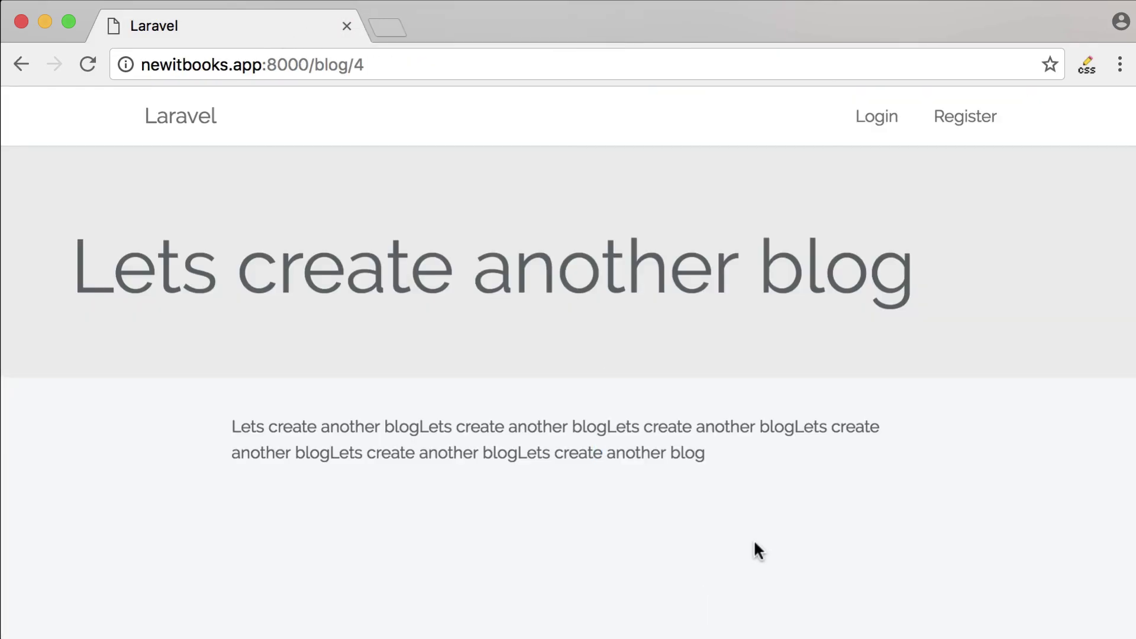